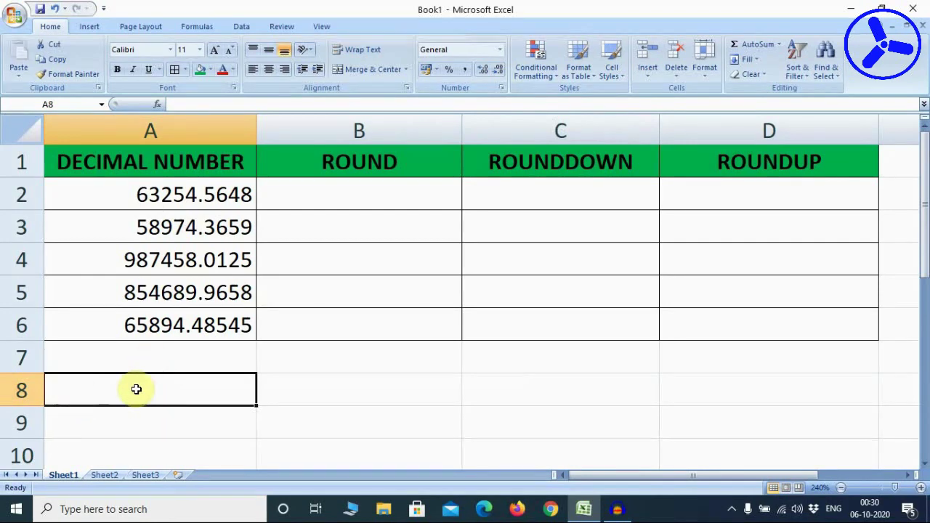
Step: Enter the formula =A2 in cell A8
text(=)
click(153, 192)
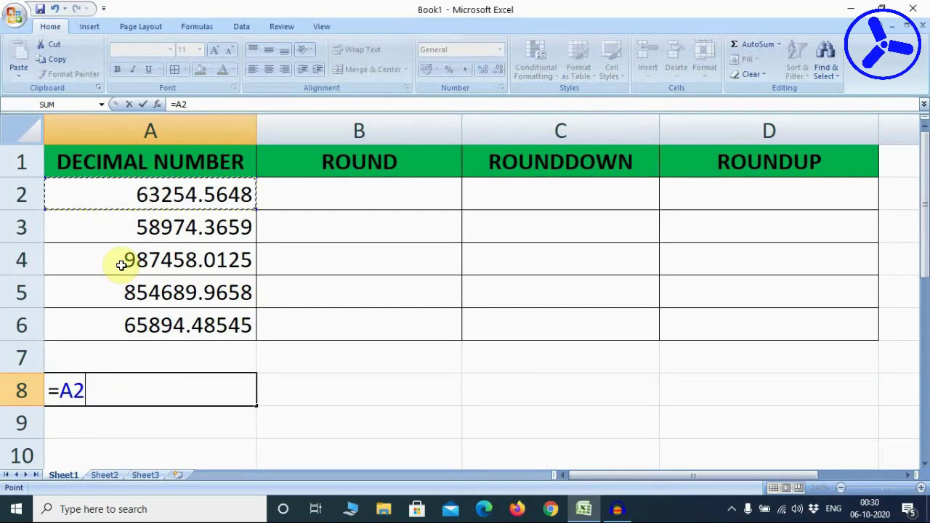
key(Return)
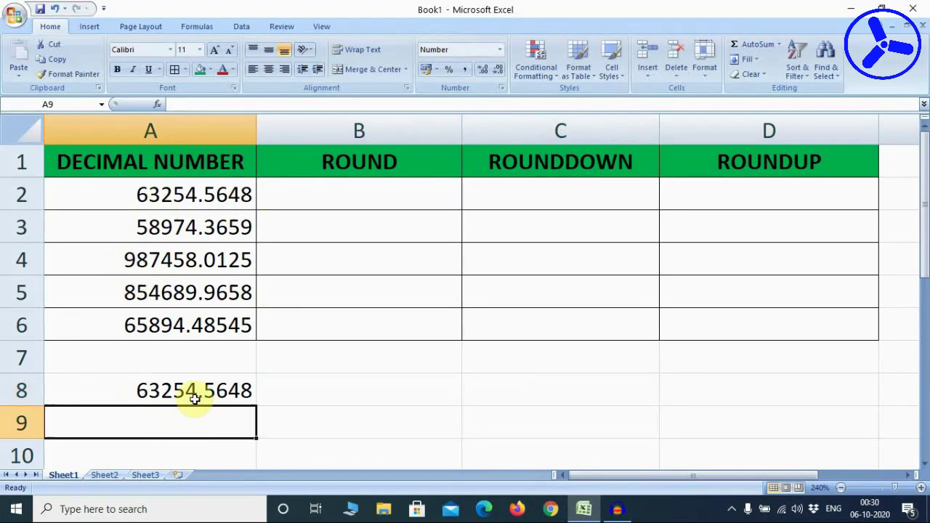
click(191, 397)
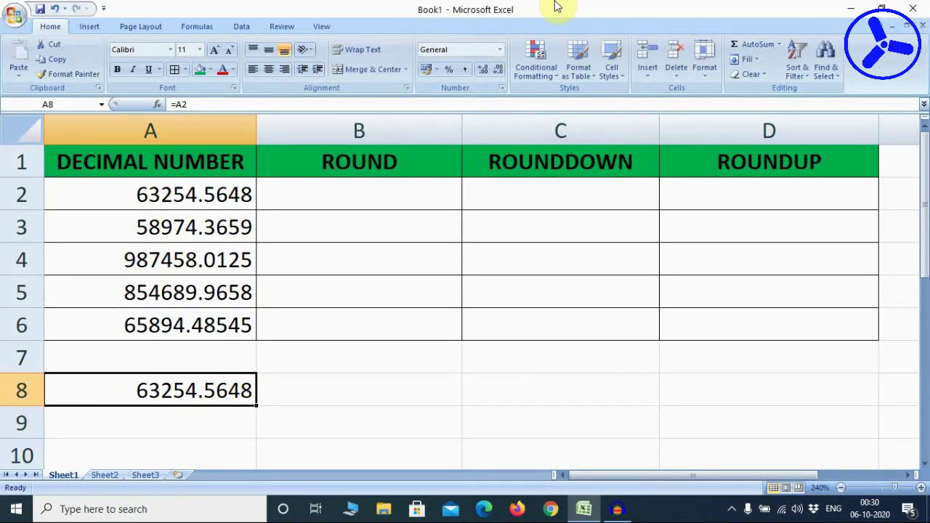
Step: Reduce A8's displayed decimals to a whole number, then restore all four decimals (63254.5648)
click(499, 70)
click(499, 70)
click(499, 70)
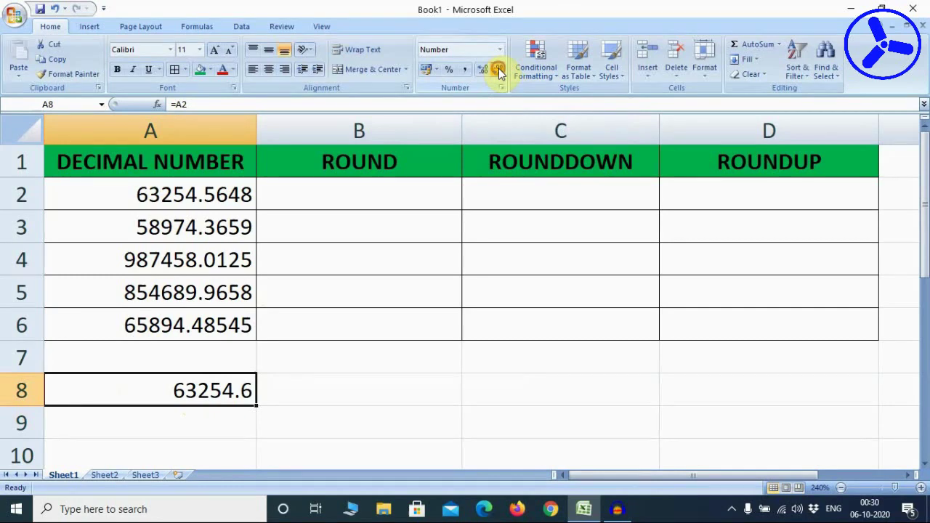
click(498, 69)
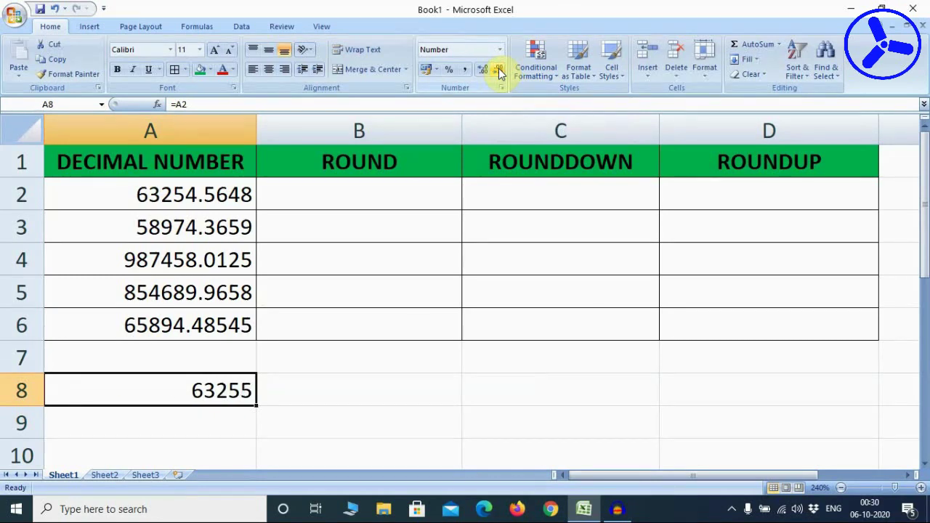
click(484, 70)
click(483, 69)
click(483, 70)
click(483, 70)
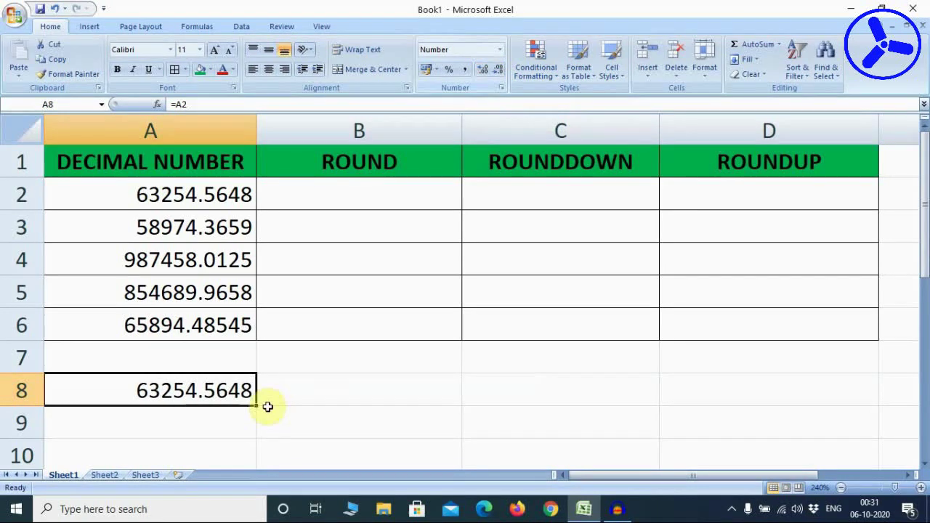
click(308, 384)
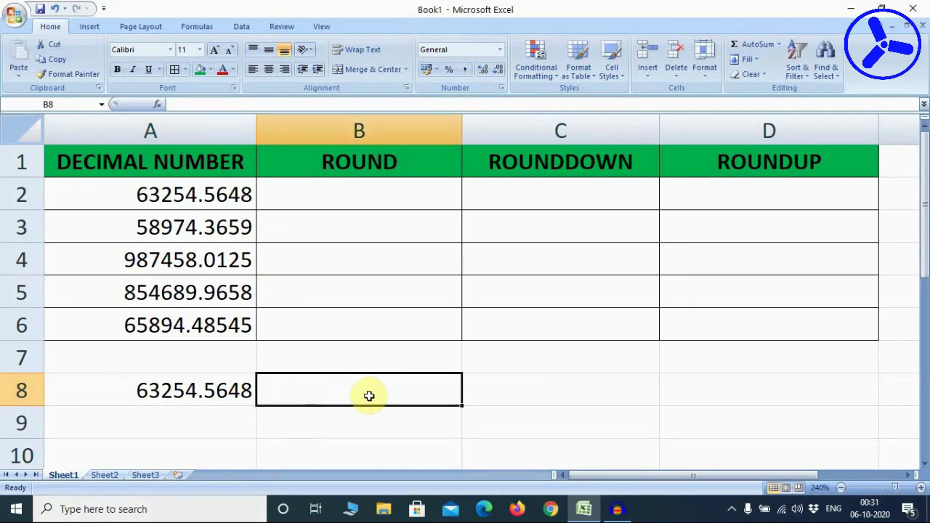
Step: Enter =A8*10 in B8, giving 632545.648
text(=)
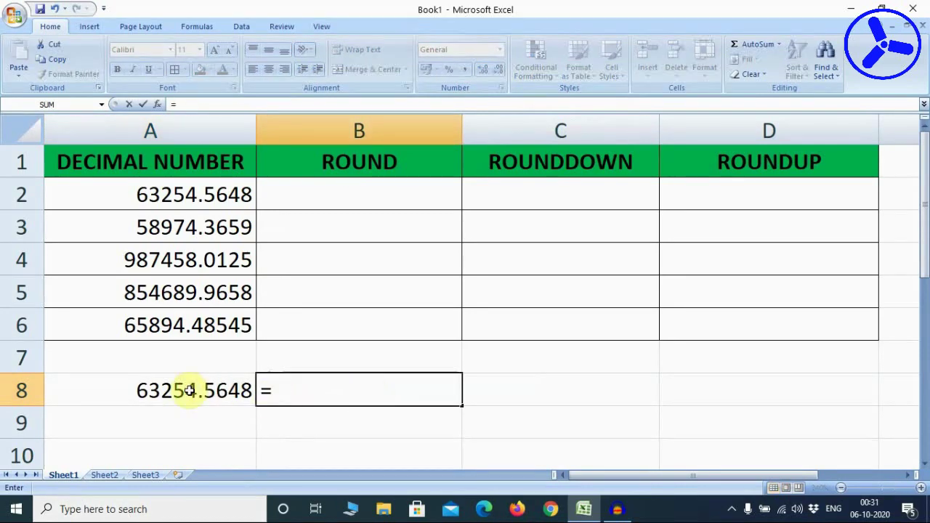
click(159, 388)
text(*)
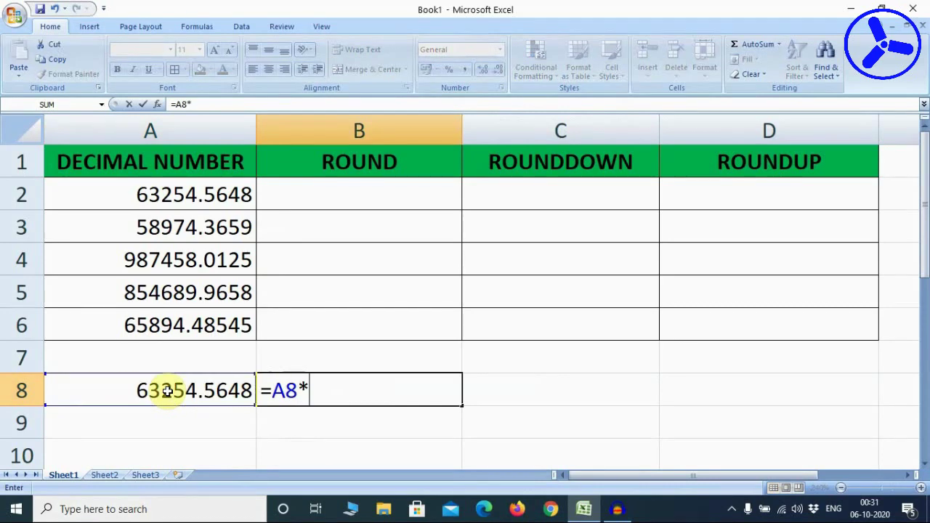
text(10)
key(Return)
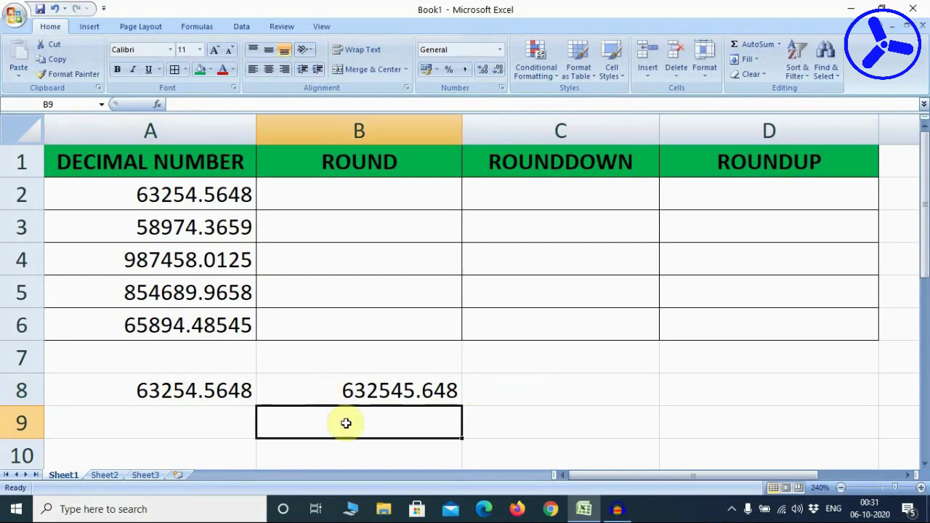
click(214, 396)
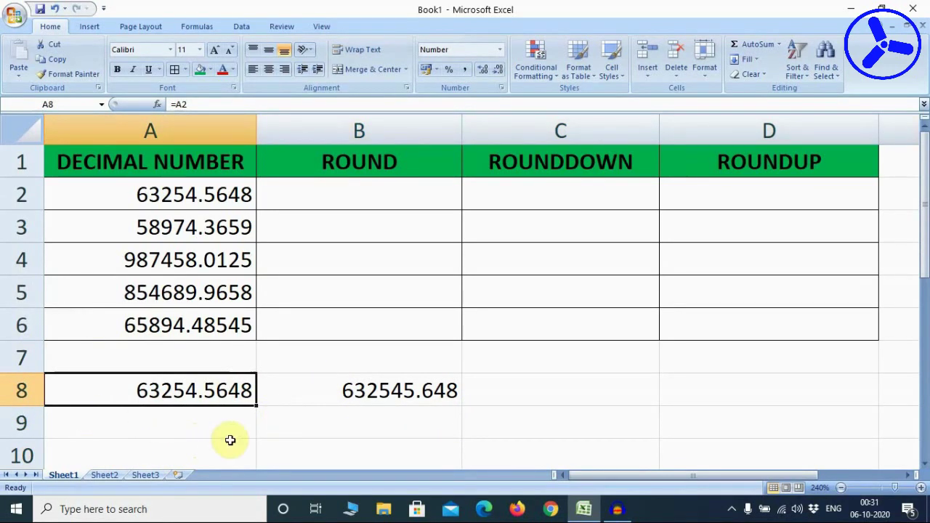
click(193, 428)
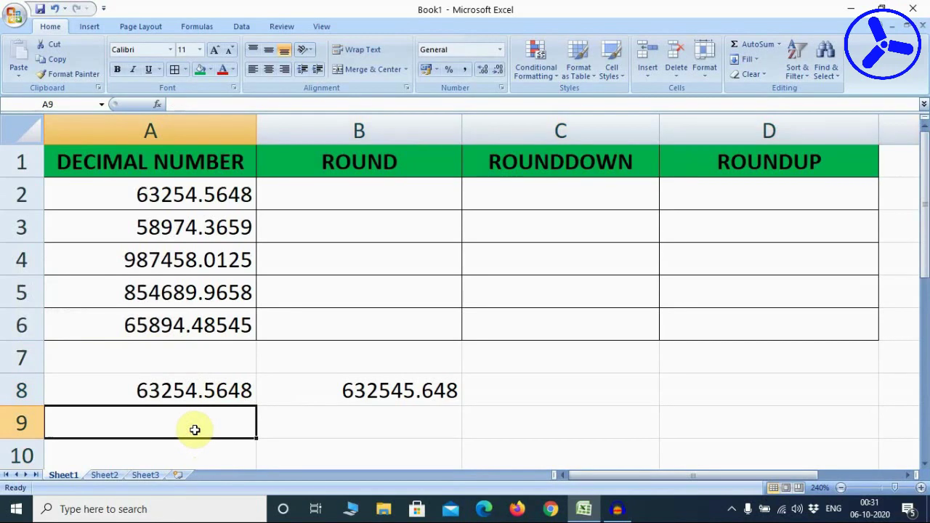
Step: Enter the formula =A8 in cell A9
text(=)
click(206, 395)
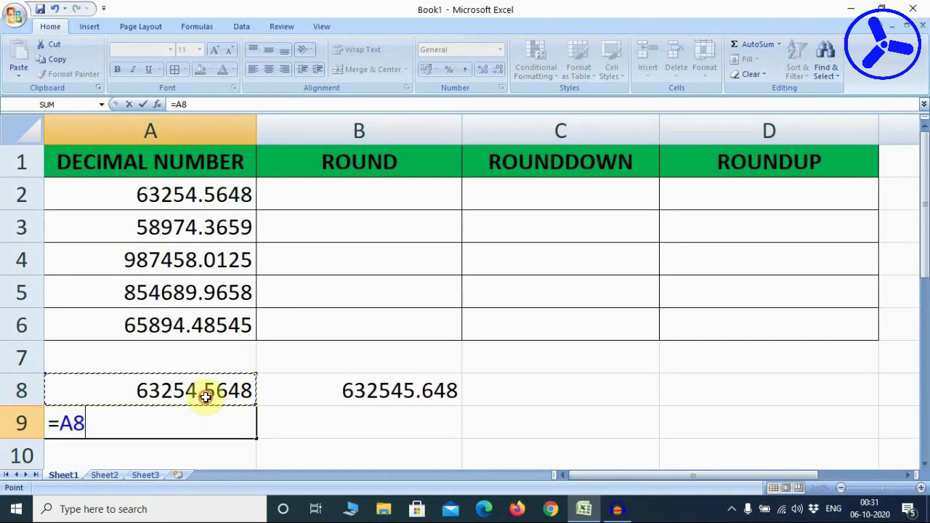
key(Return)
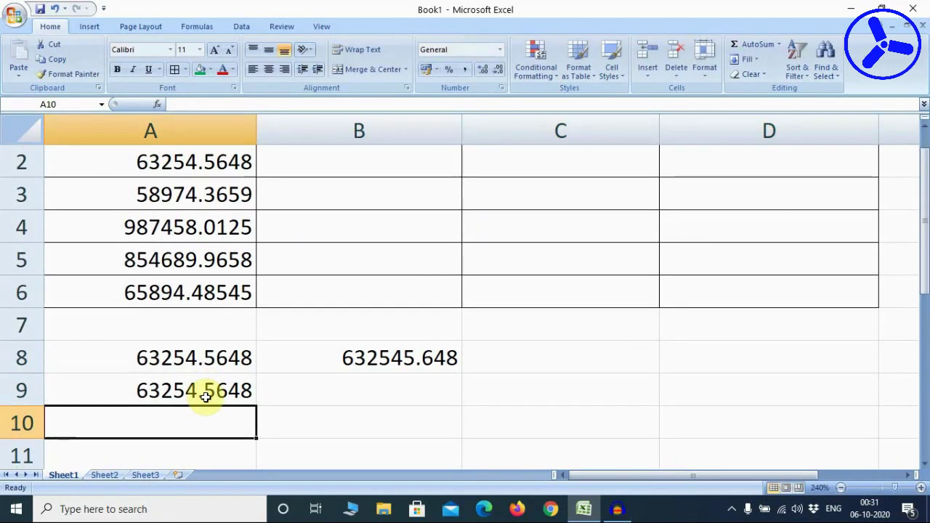
scroll(207, 393, up, 1)
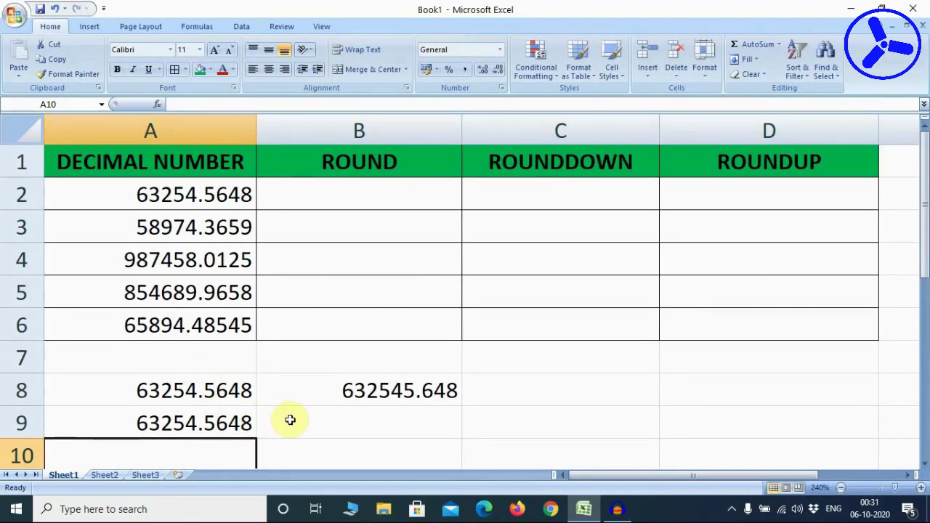
Step: Decrease A9's displayed decimals until it shows the whole number 63255
click(229, 422)
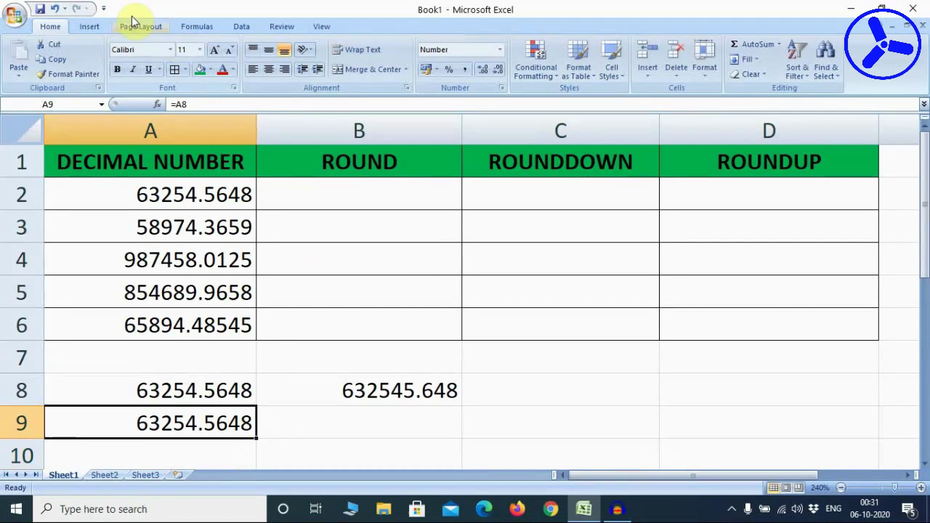
click(501, 71)
click(500, 71)
click(501, 71)
click(500, 70)
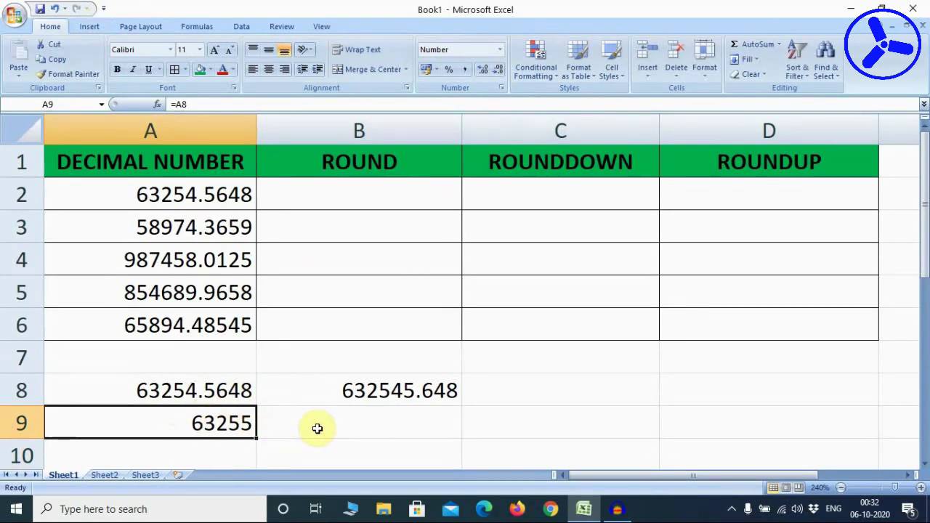
click(357, 427)
Step: Enter =A9*10 in B9, which still gives 632545.648
text(=)
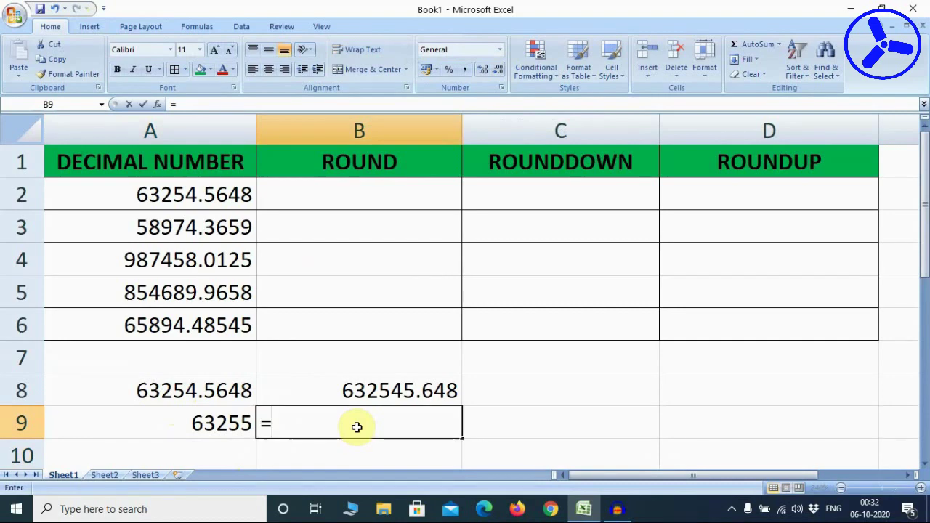
click(237, 423)
text(*)
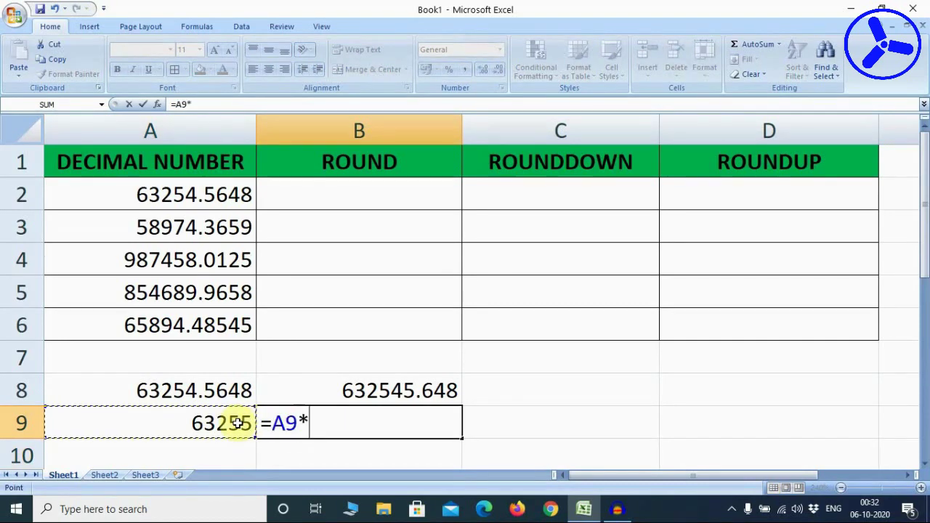
text(10)
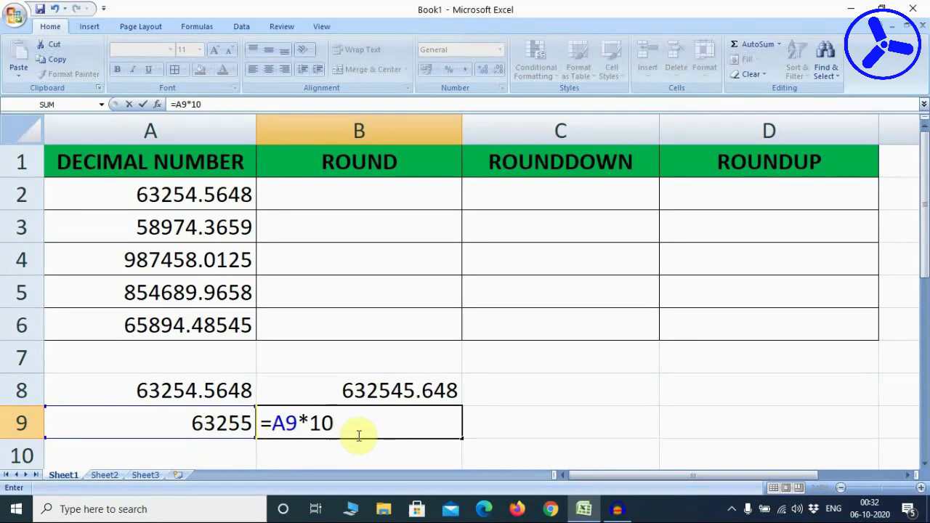
key(Return)
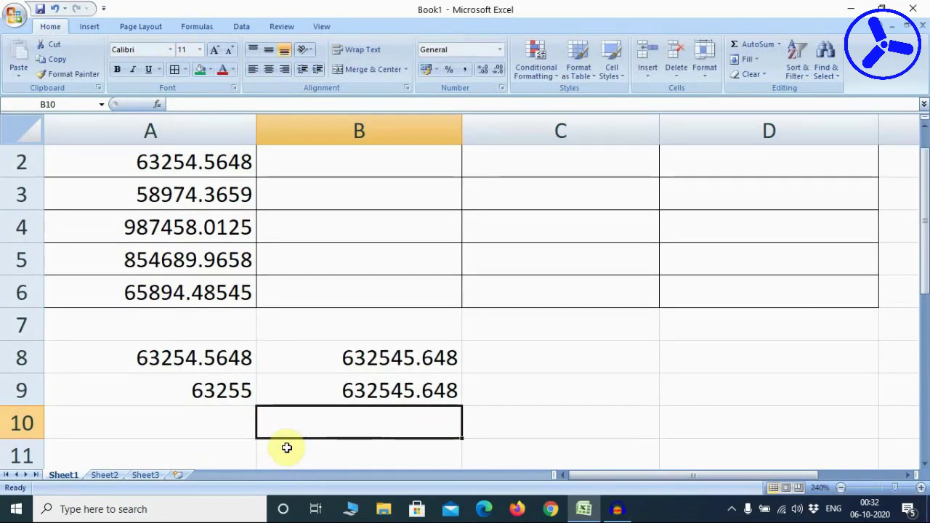
Step: Shrink the height of the empty row 7
scroll(323, 417, up, 1)
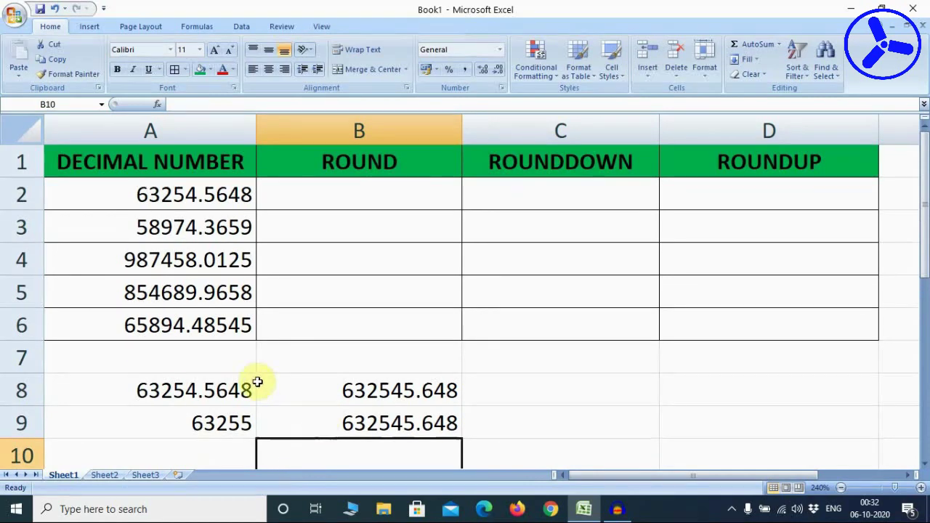
drag(37, 373, 37, 353)
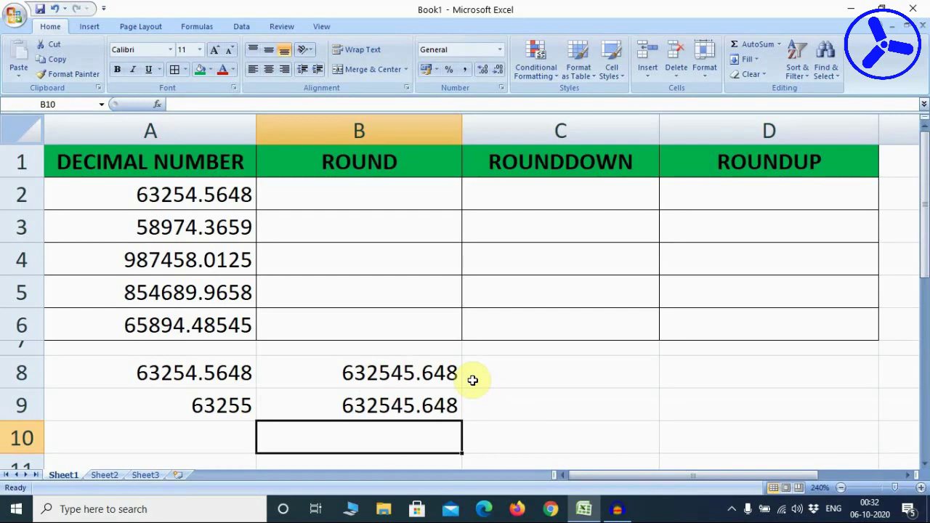
click(346, 201)
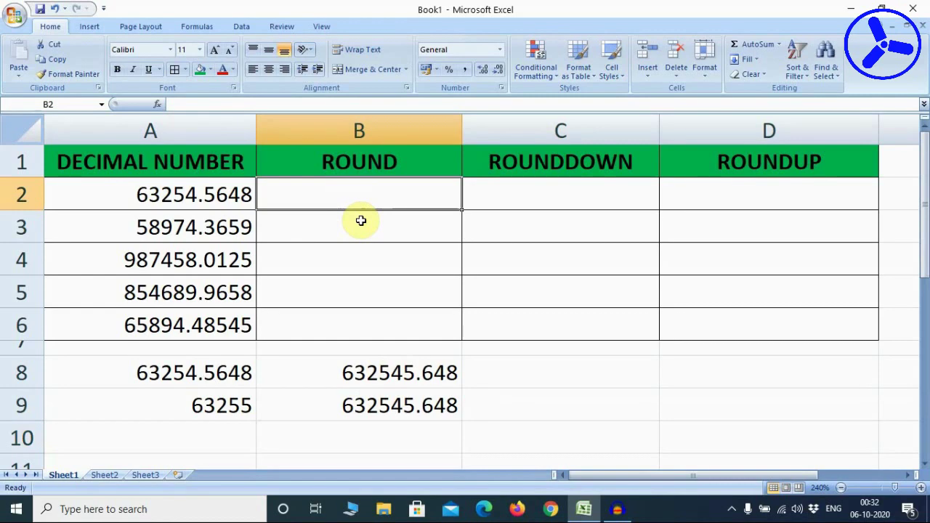
Step: In B2, fix the =ROUNT typo and insert ROUND( from the autocomplete list
text(=)
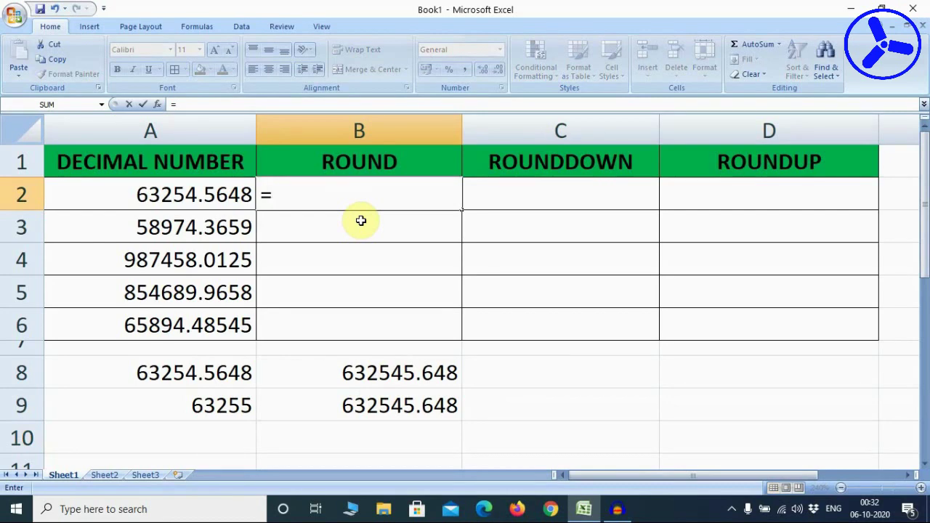
text(ROUNT)
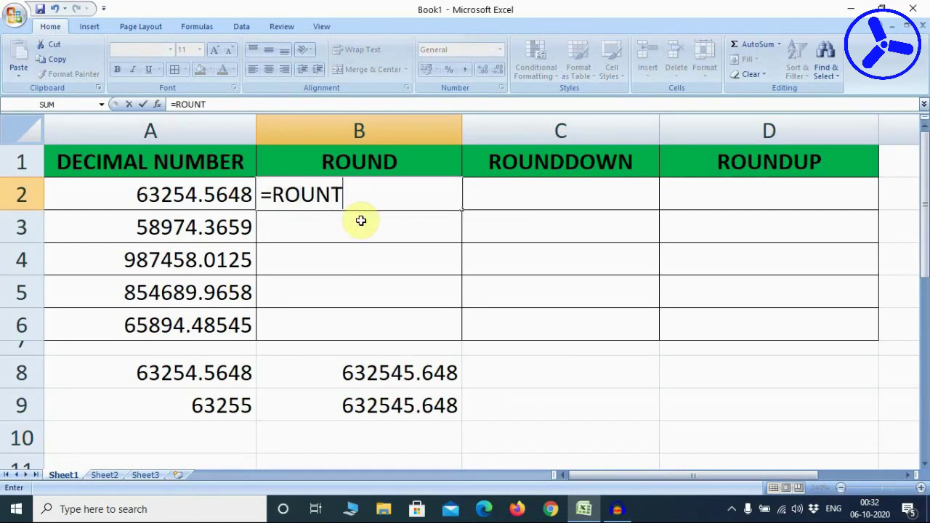
key(BackSpace)
text(D)
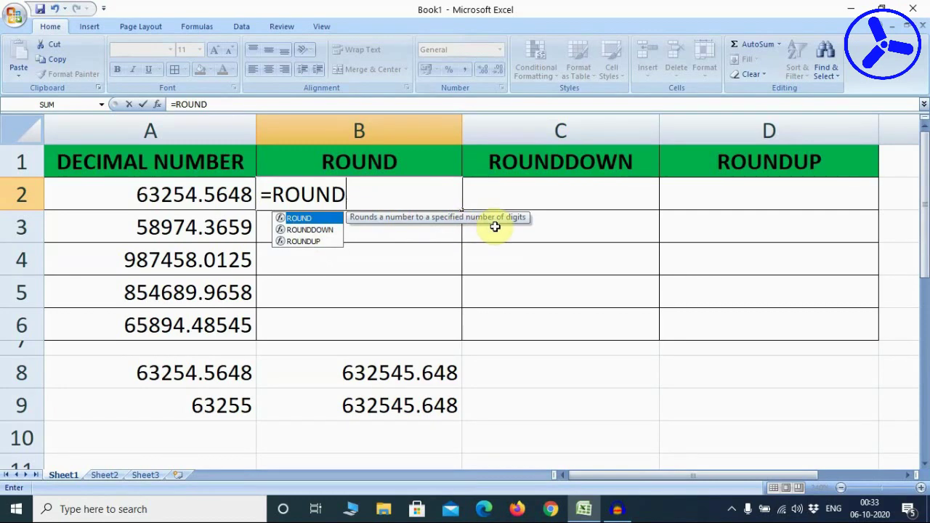
key(Down)
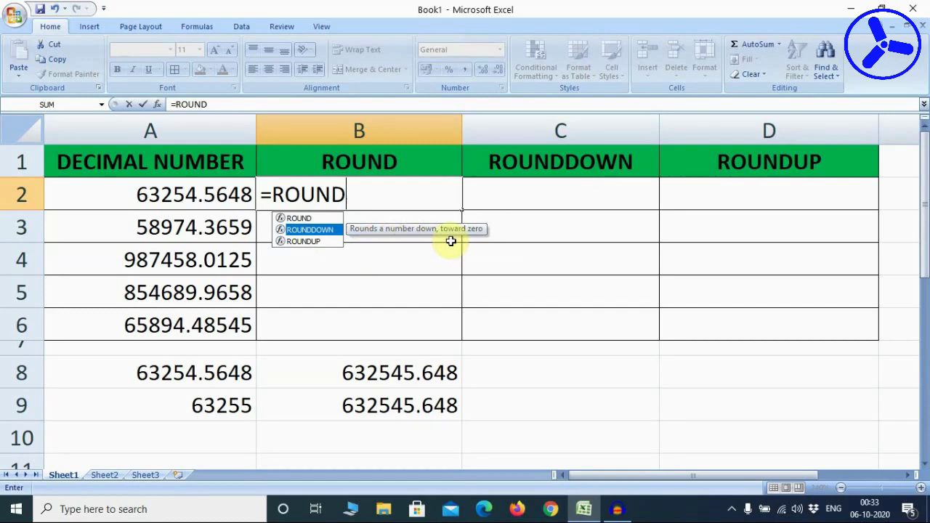
key(Down)
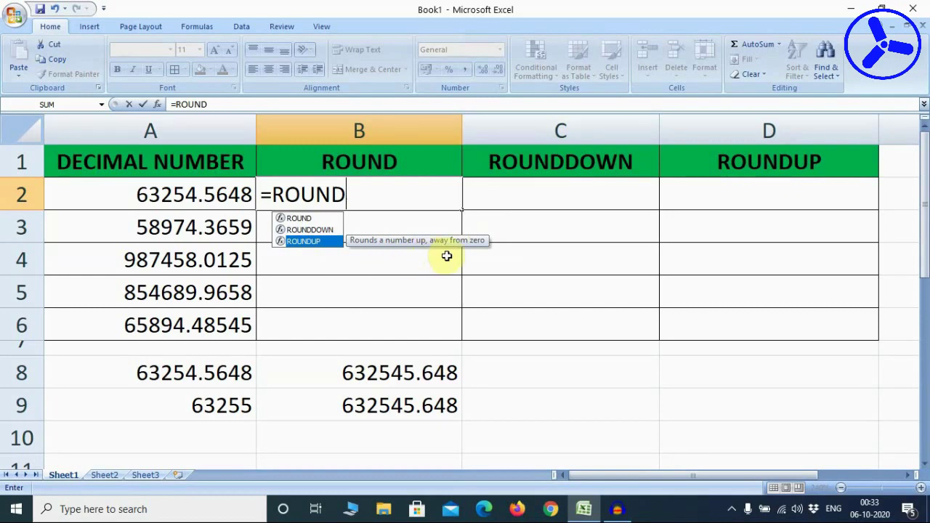
key(Up)
key(Up)
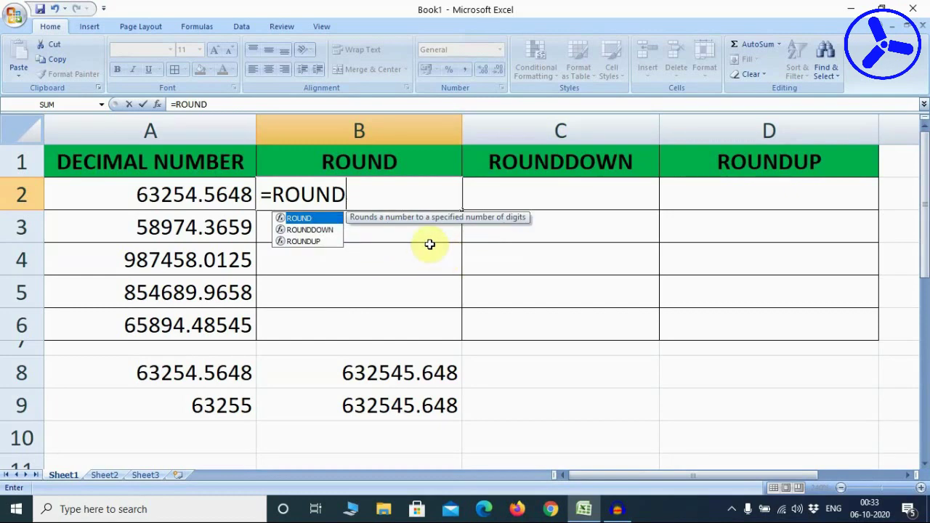
double_click(322, 218)
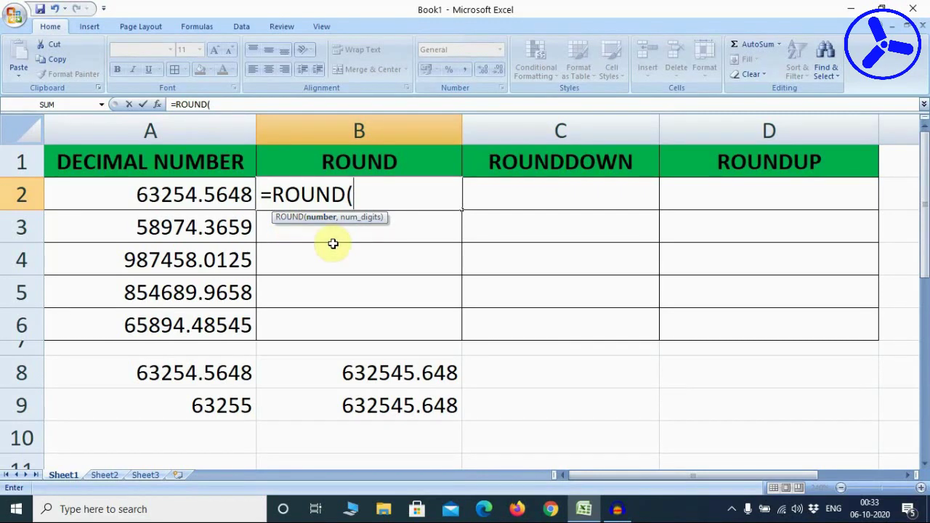
Step: Complete B2 as =ROUND(A2,2), showing 63254.56
click(213, 194)
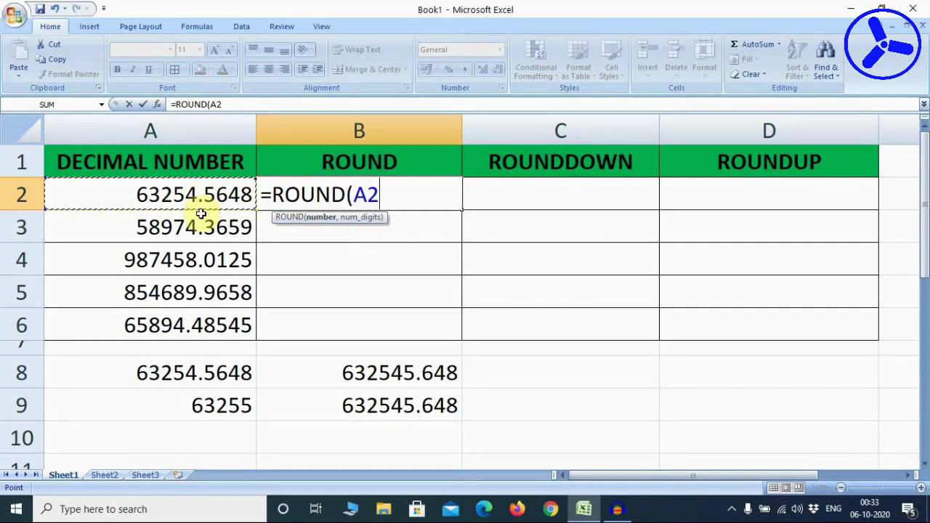
text(,)
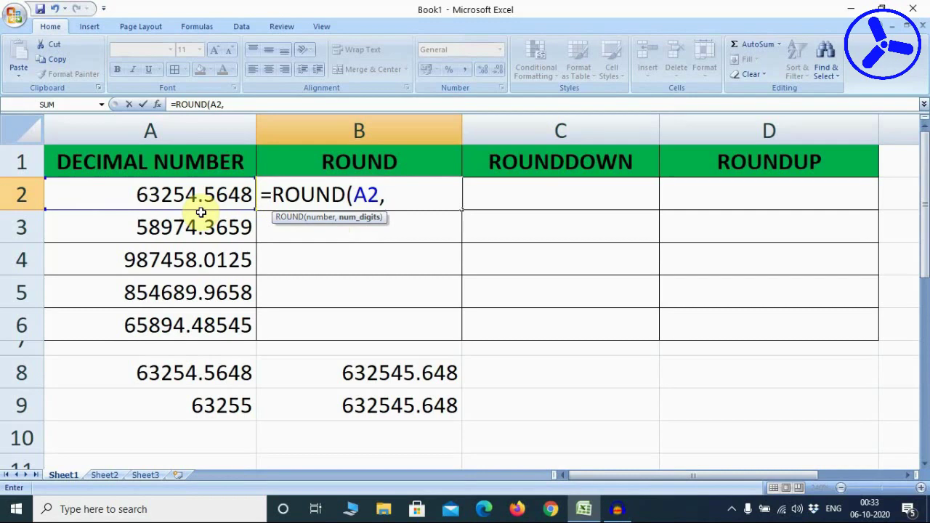
text(2)
text())
key(Return)
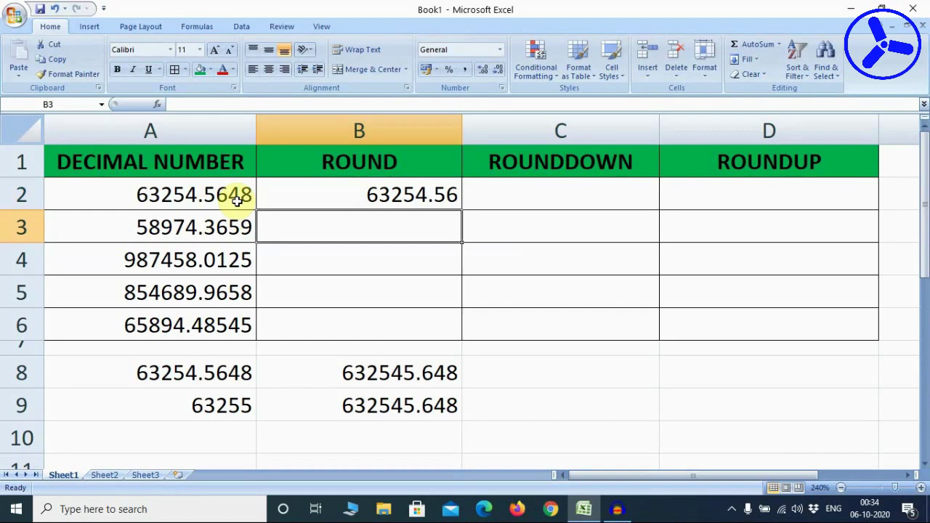
click(385, 196)
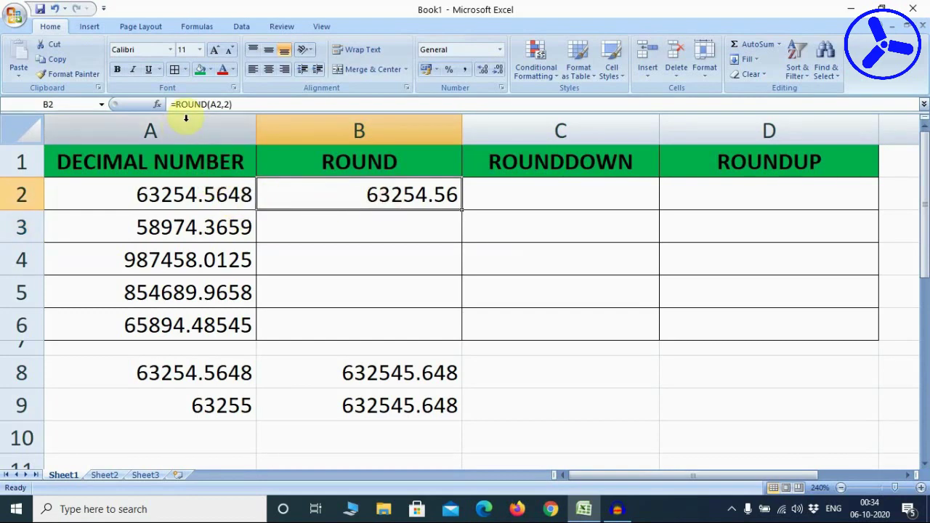
Step: Change B2's formula to =ROUND(A2,1)
click(230, 104)
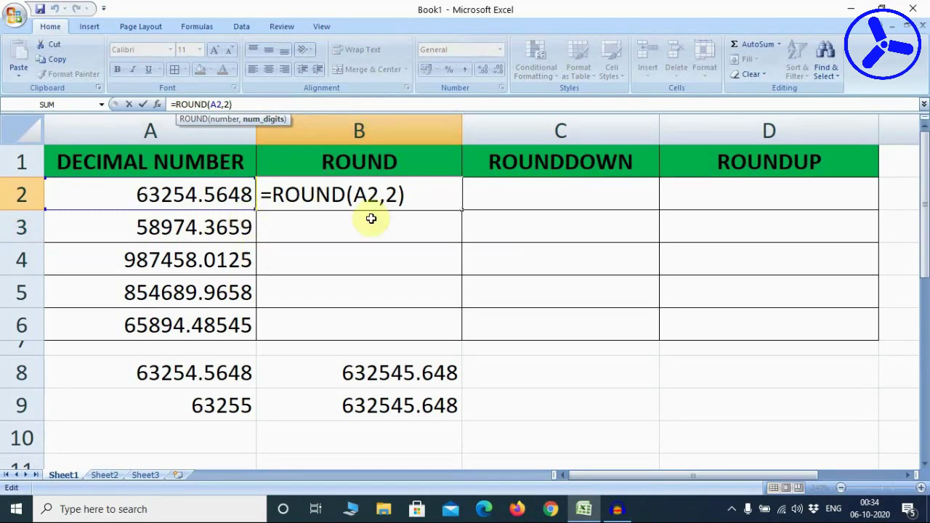
click(396, 194)
key(BackSpace)
text(1)
key(Return)
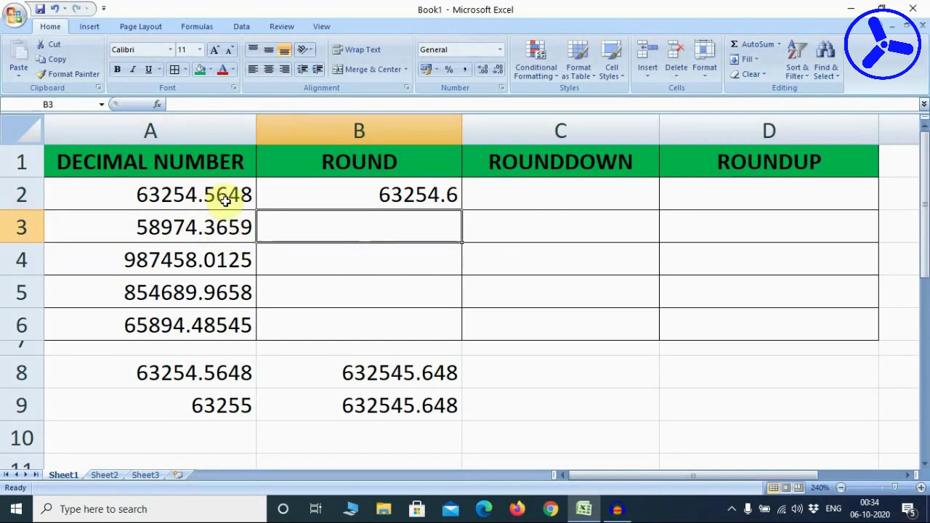
Step: Fill the one-decimal ROUND formula down to B6, giving 63254.6, 58974.4, 987458, 854690, 65894.5
click(420, 193)
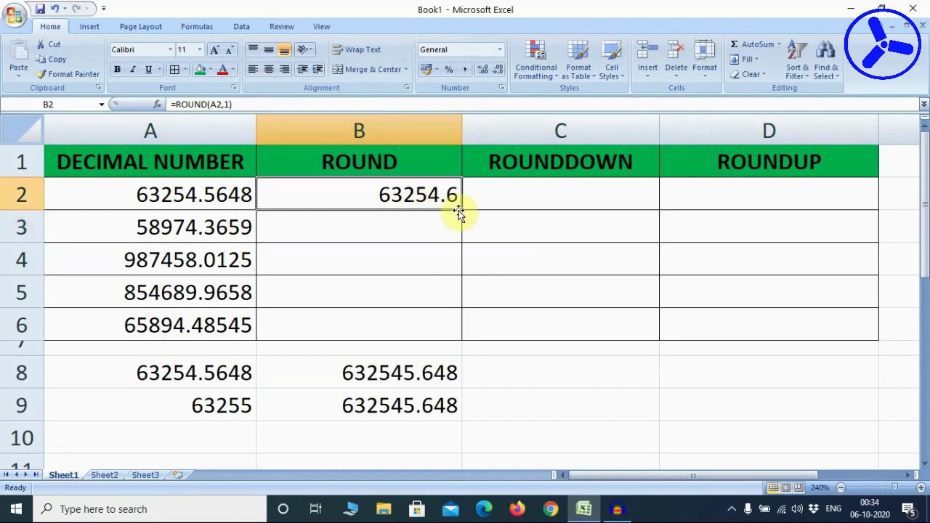
drag(458, 211, 456, 331)
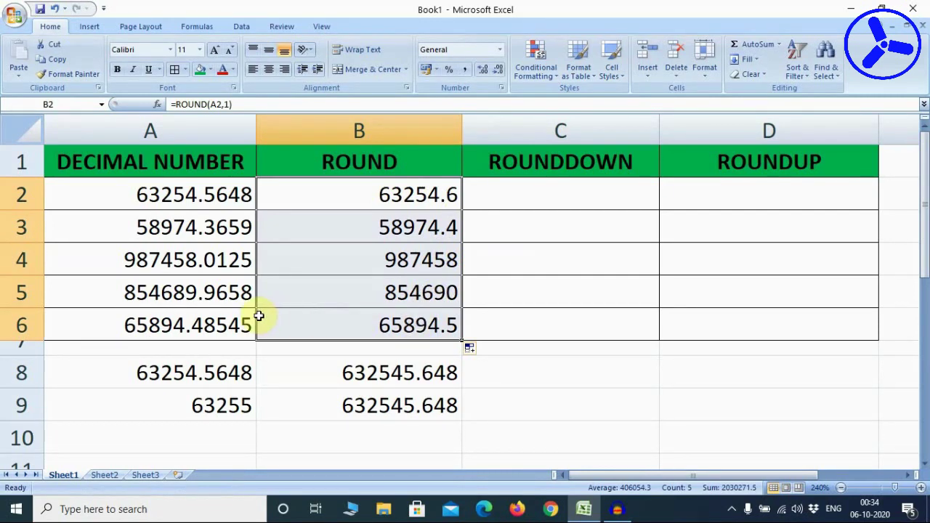
click(174, 299)
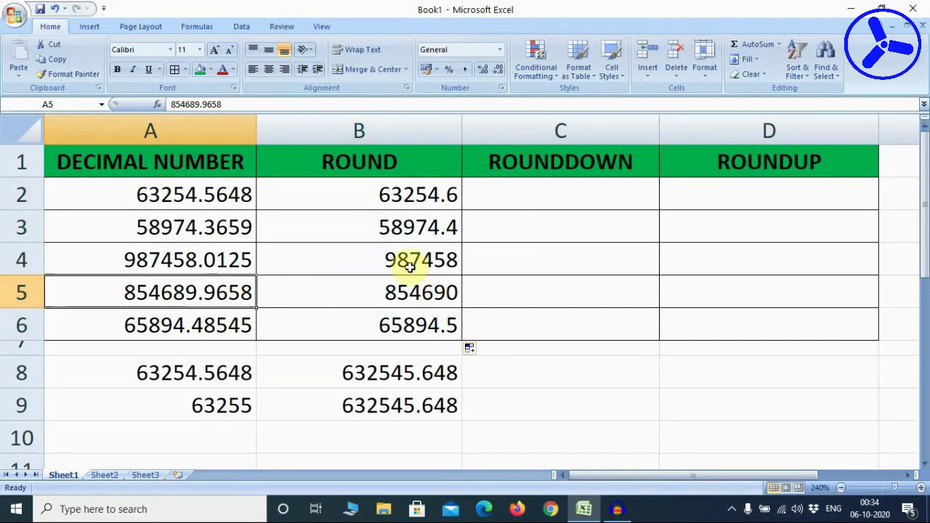
click(418, 194)
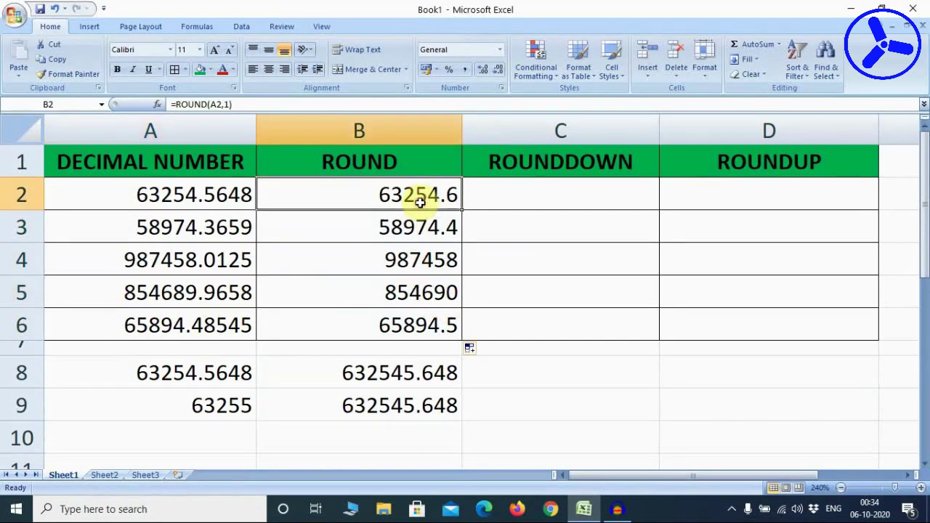
Step: Change B2 to =ROUND(A2,0) and fill B2:B6, giving 63255, 58974, 987458, 854690, 65894
click(231, 104)
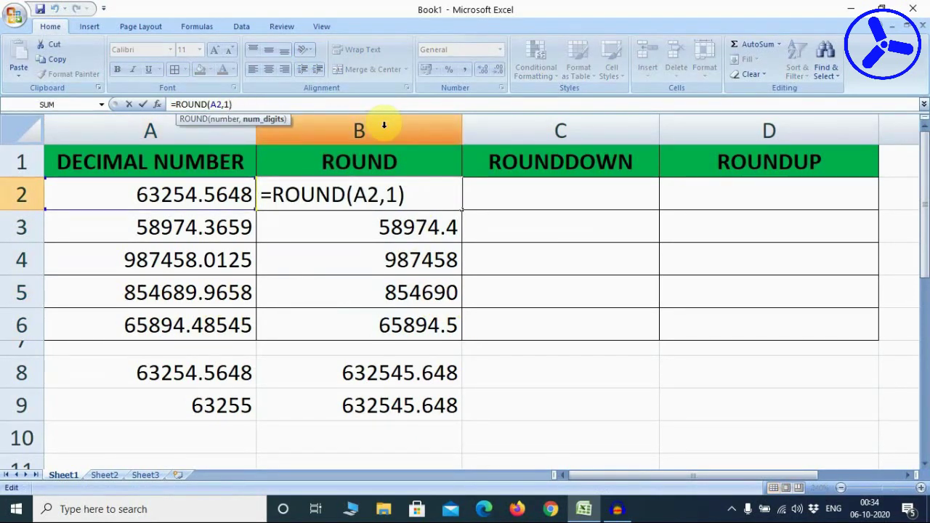
key(BackSpace)
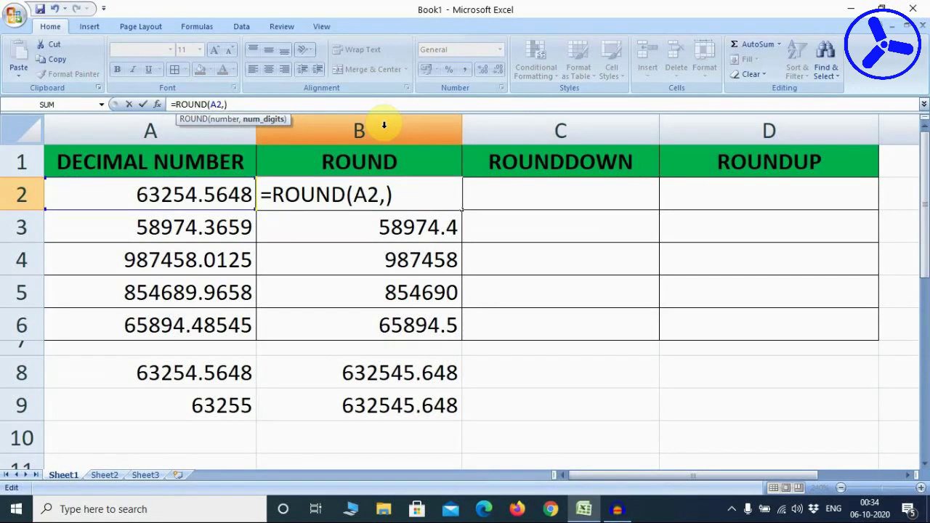
text(0)
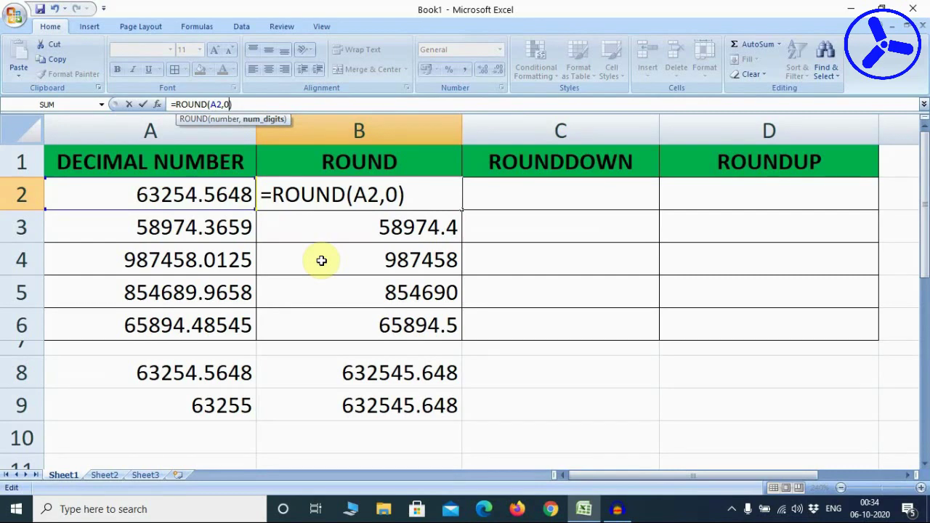
key(Return)
click(409, 192)
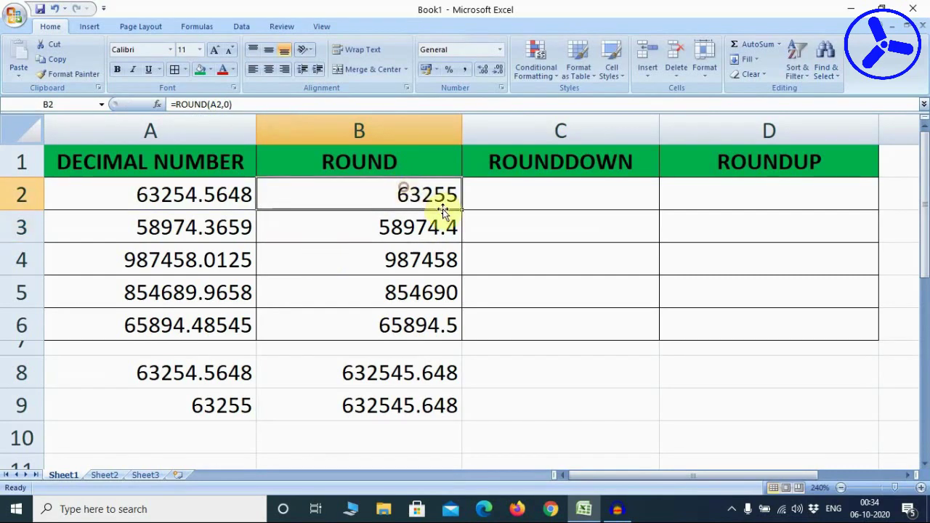
drag(461, 210, 461, 323)
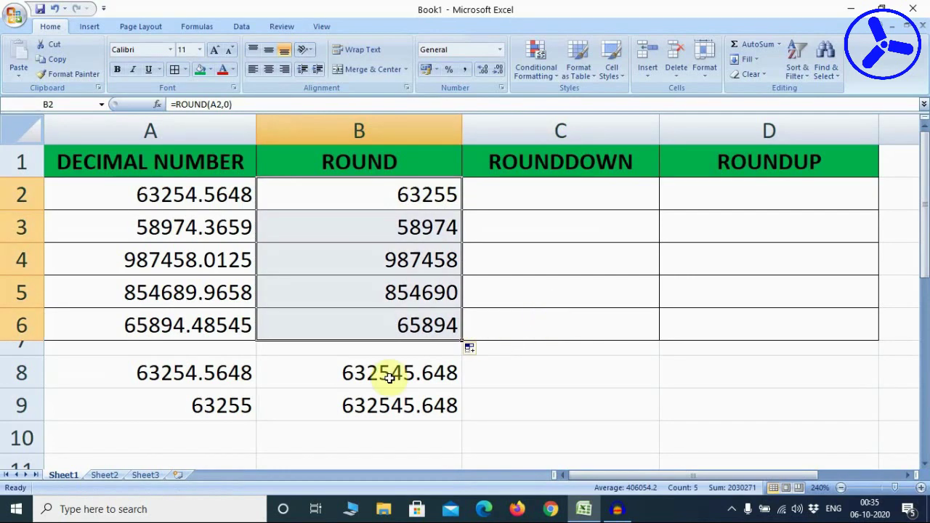
click(201, 439)
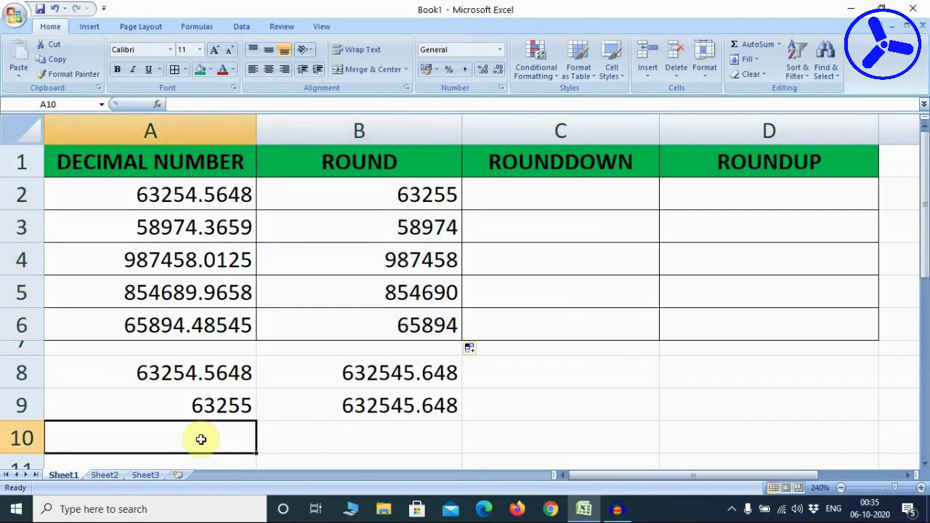
Step: Enter =B2 in A10 so it shows 63255
text(=)
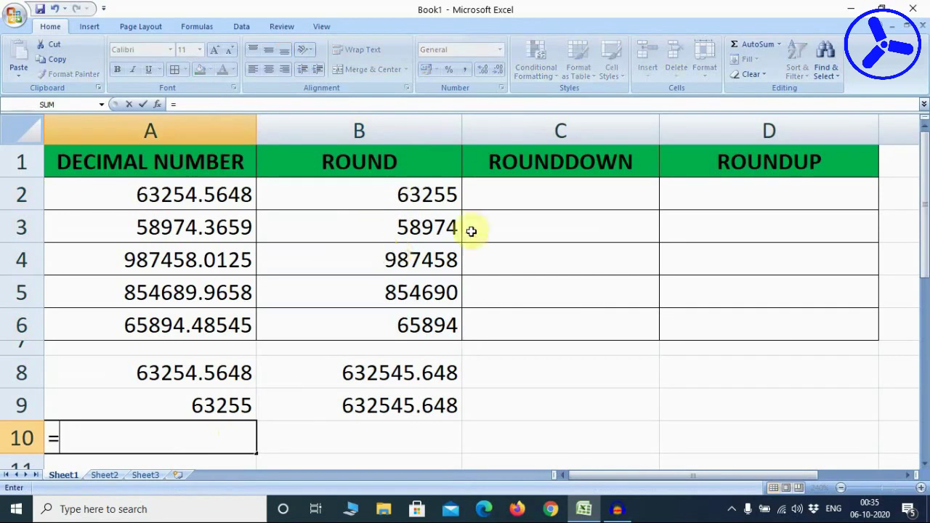
click(418, 193)
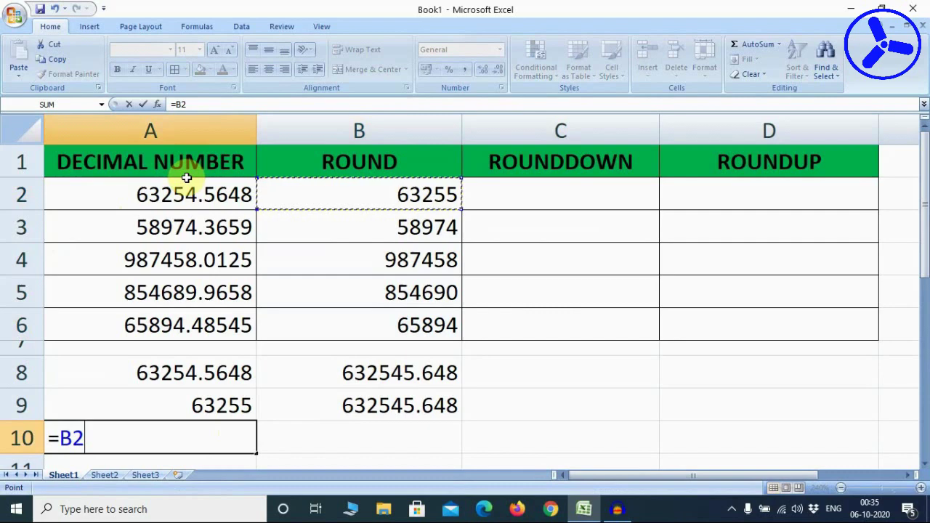
key(Return)
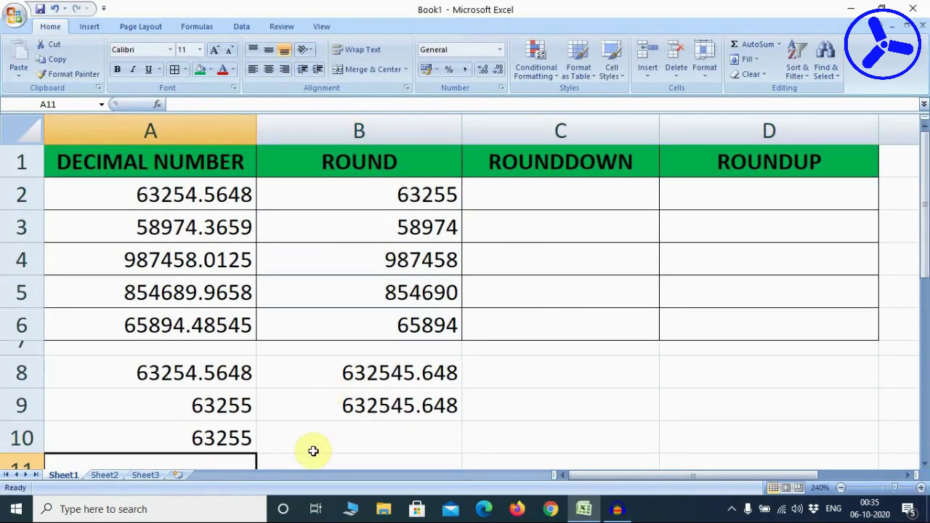
Step: Enter =A10*10 in B10, giving 632550
click(344, 436)
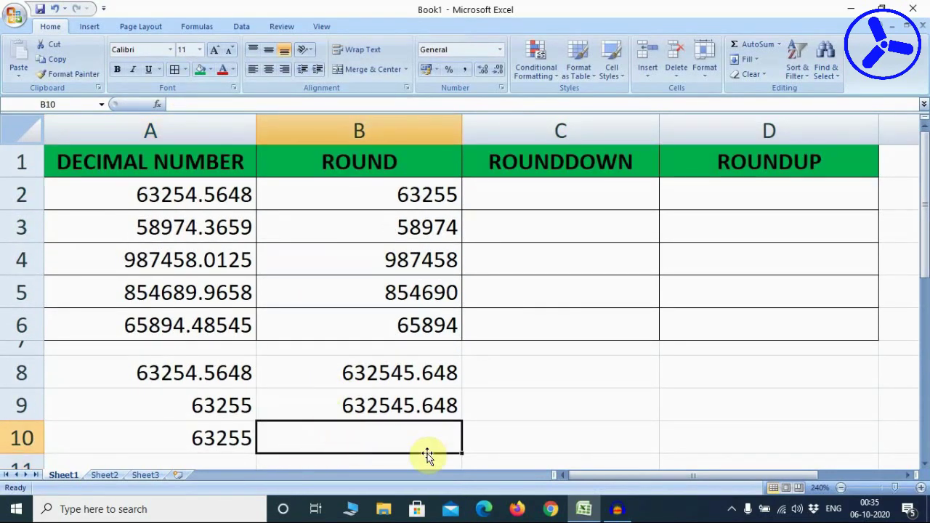
text(=)
click(208, 439)
text(*10)
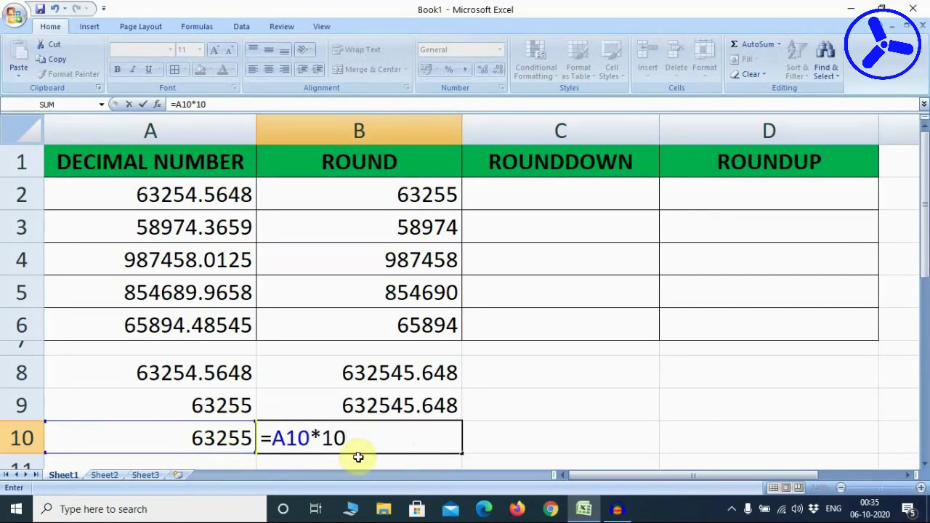
key(Return)
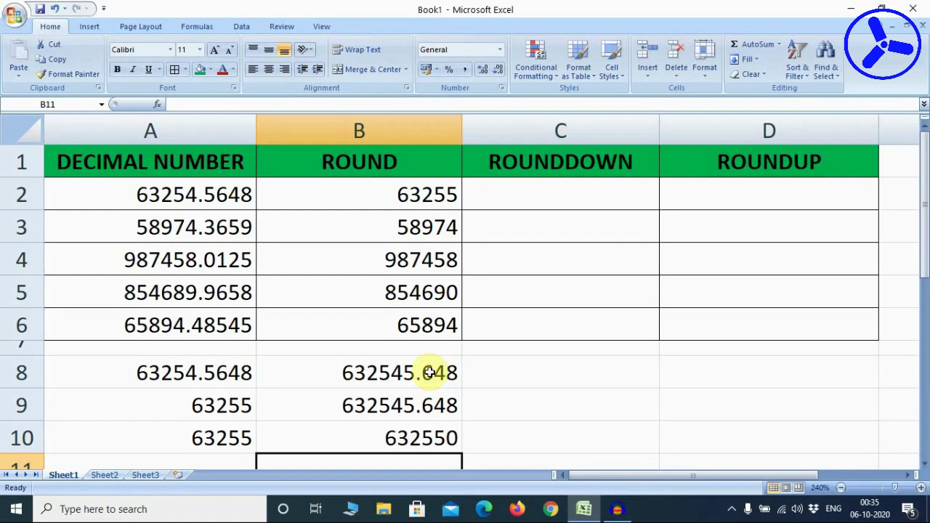
click(569, 192)
Step: Enter the sample values 0.5, 0.51 and 0.49 into C8, C9 and C10
click(805, 188)
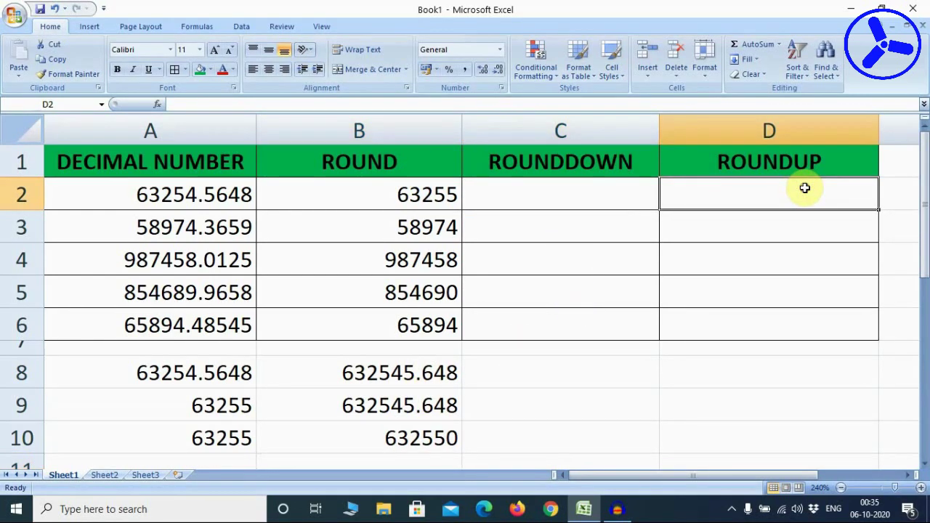
click(617, 380)
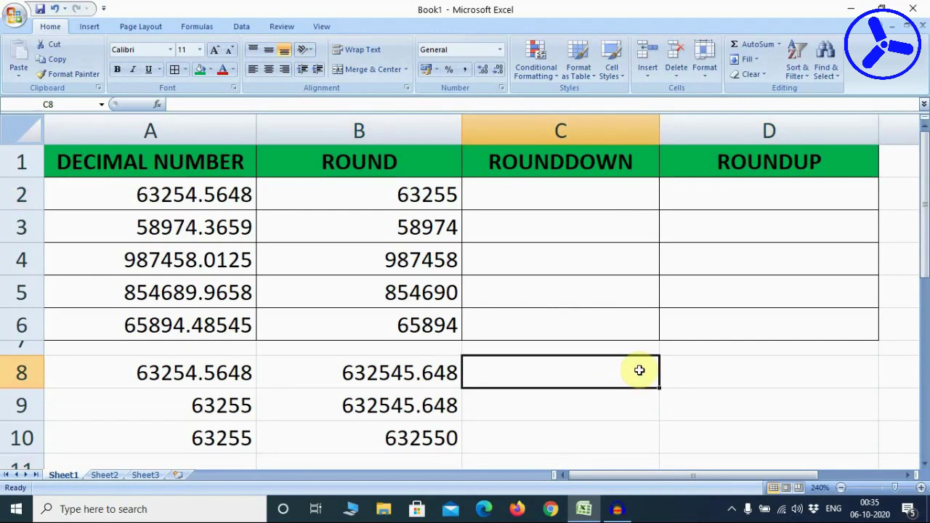
text(0.)
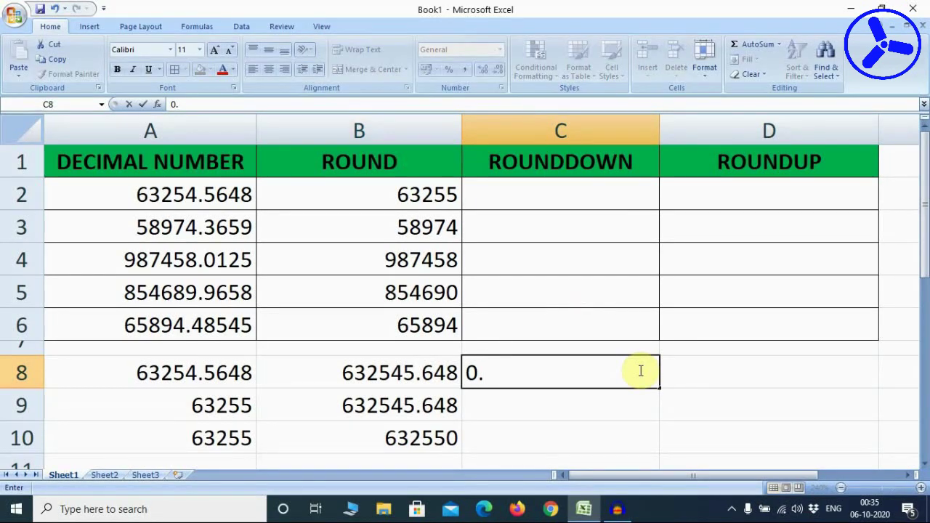
text(5)
key(Tab)
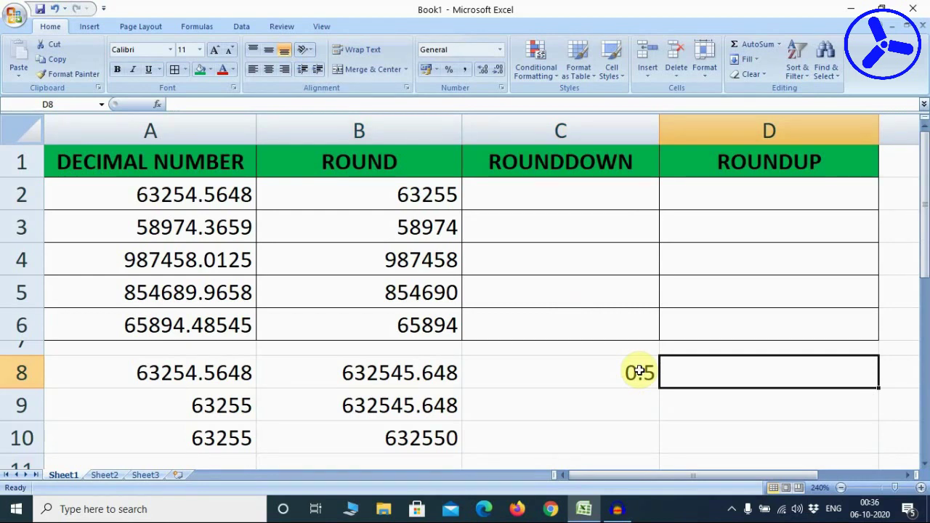
key(Down)
key(Left)
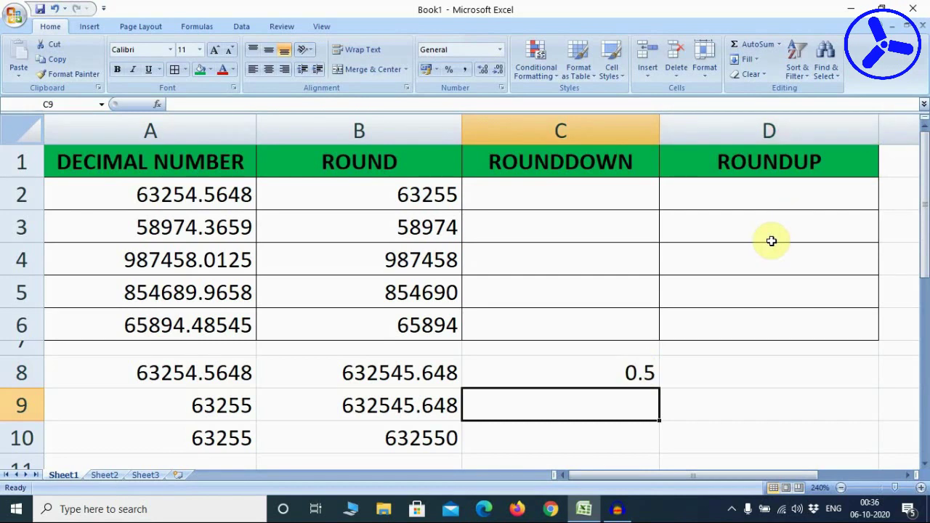
text(0.51)
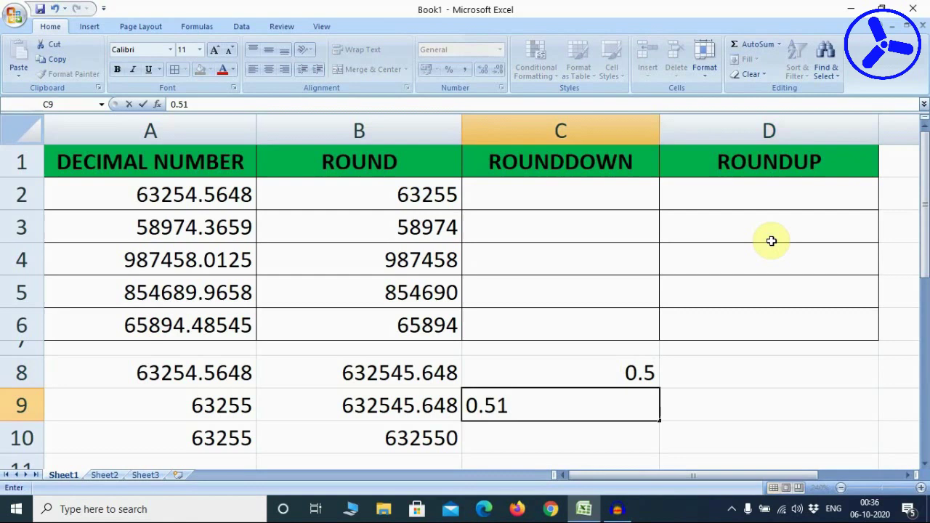
key(Tab)
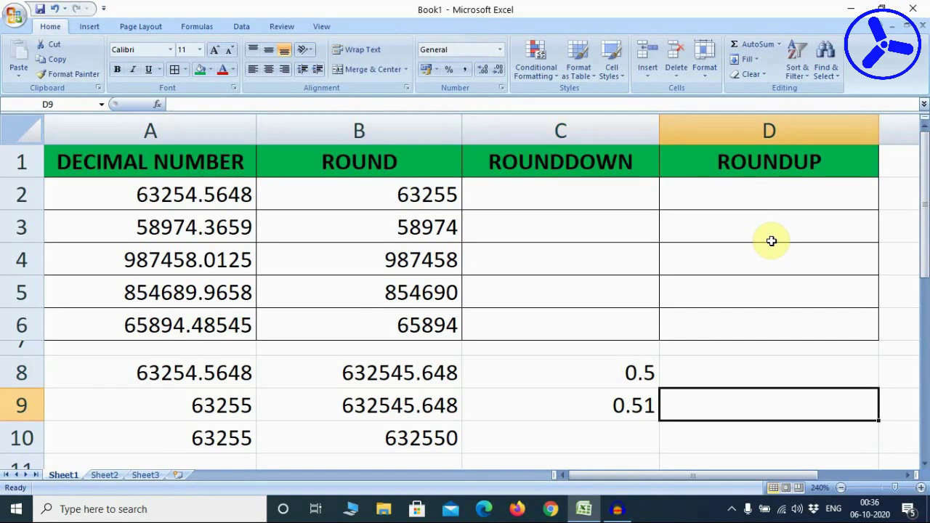
key(Down)
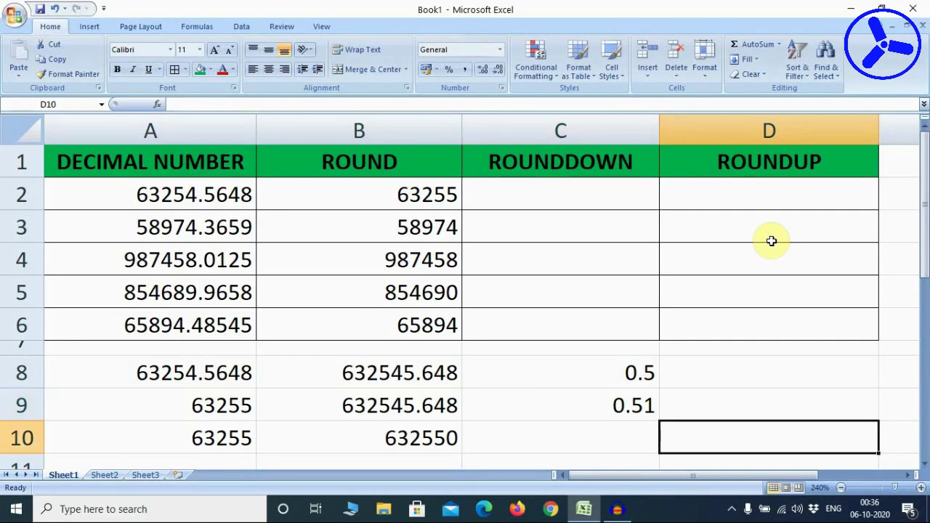
key(Left)
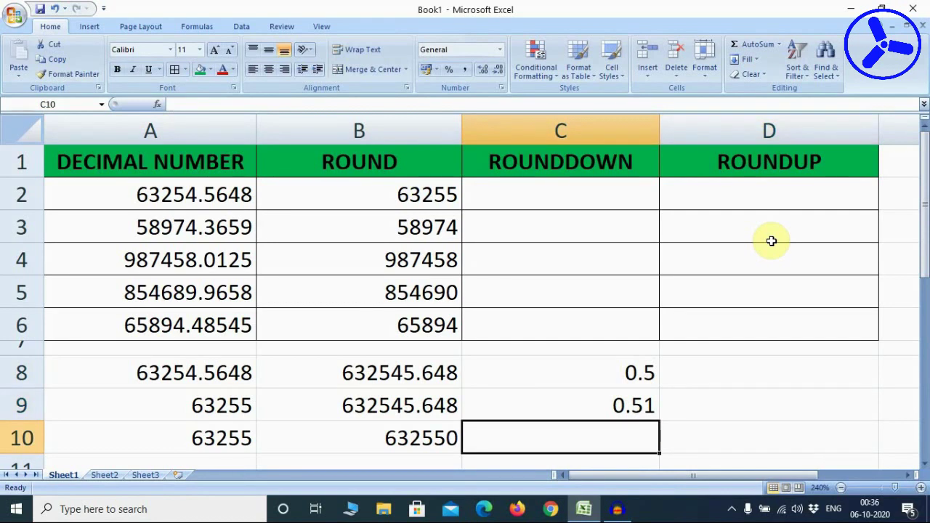
text(0.49)
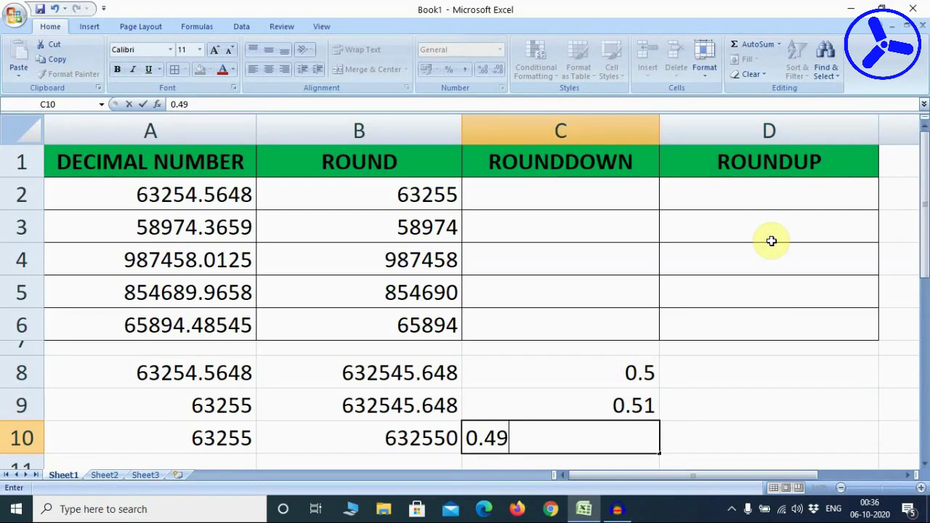
key(Tab)
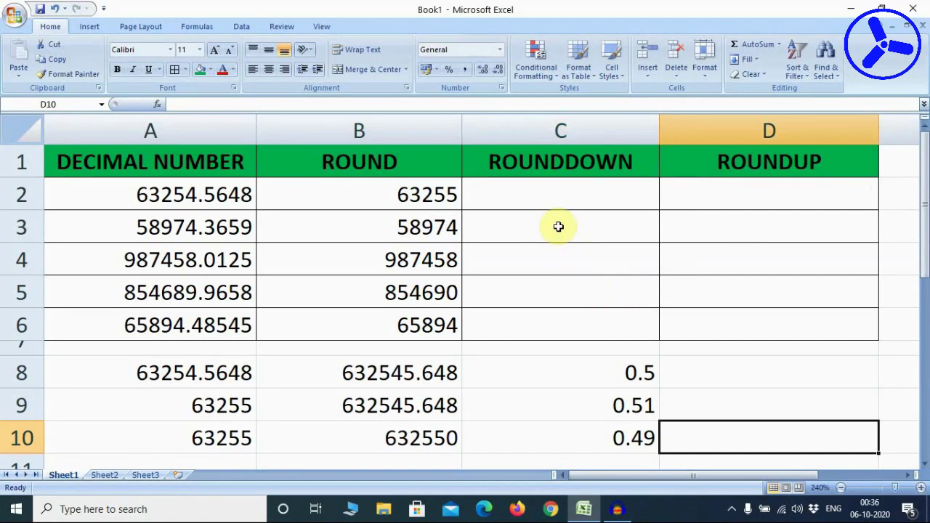
click(566, 199)
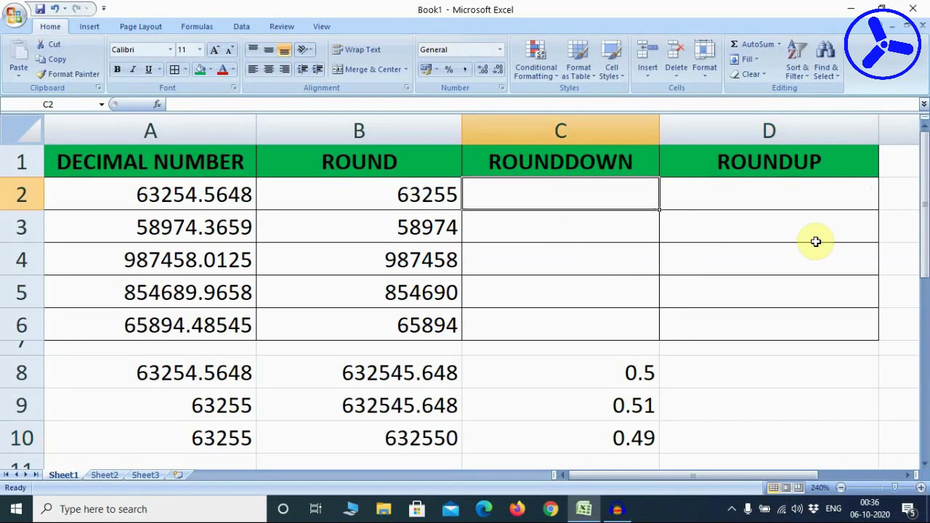
Step: Enter =ROUNDDOWN(A2,2) in C2 under the ROUNDDOWN heading
text(=)
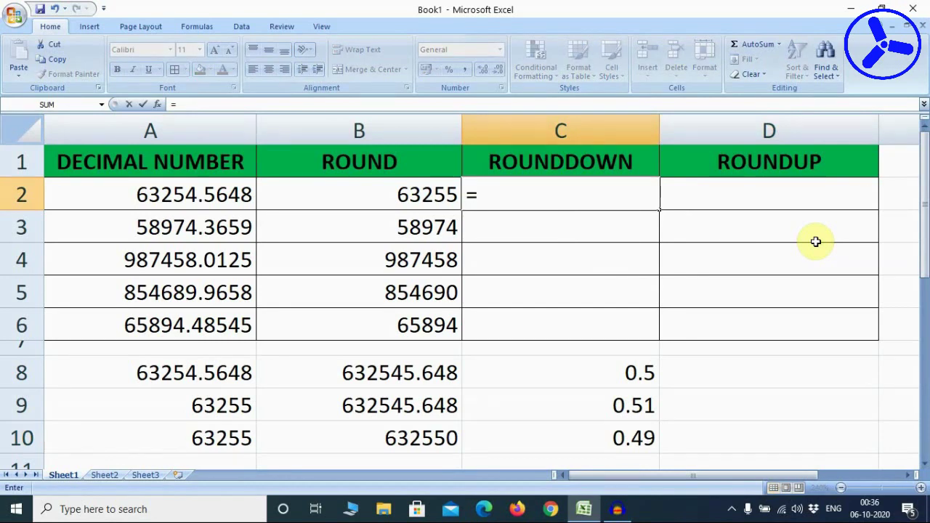
text(ROUND)
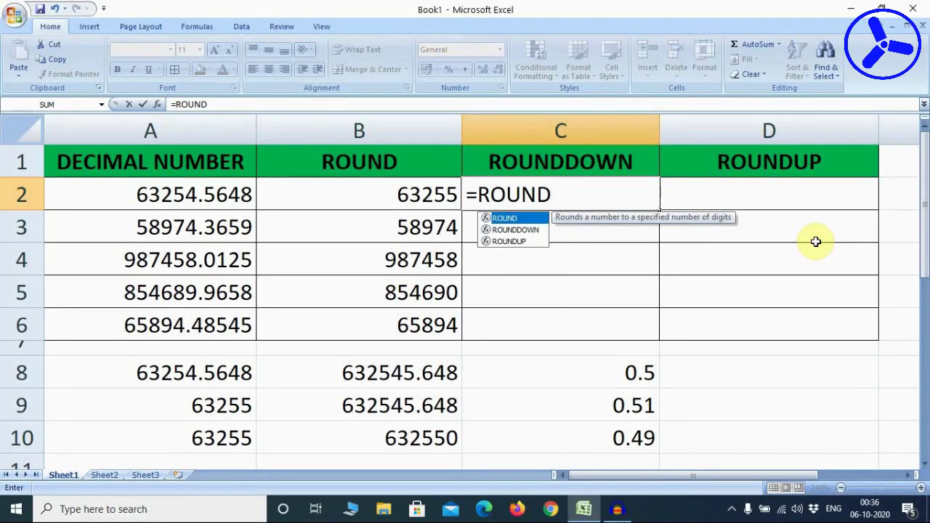
click(521, 232)
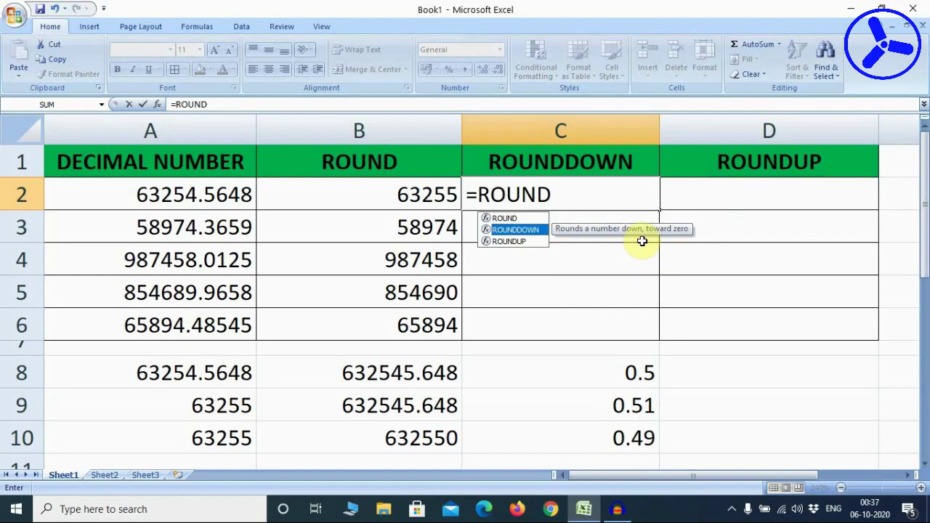
double_click(530, 230)
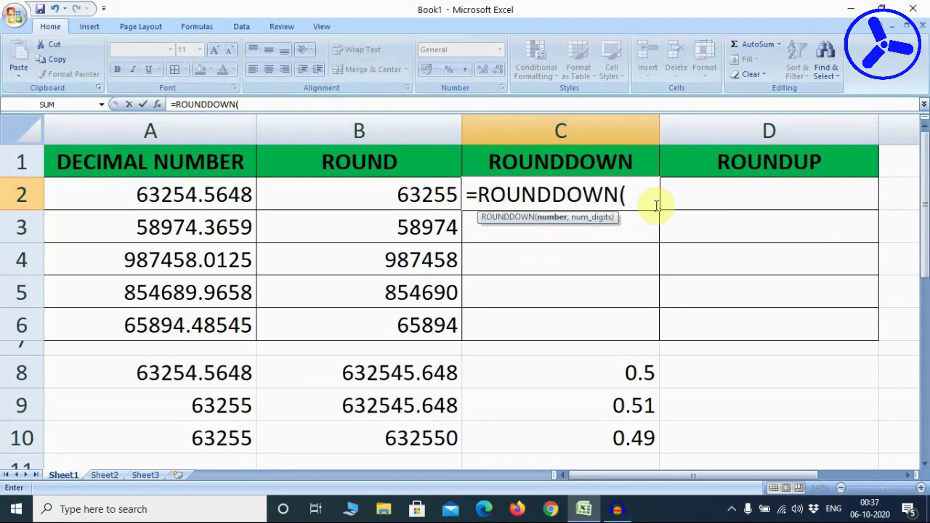
click(144, 206)
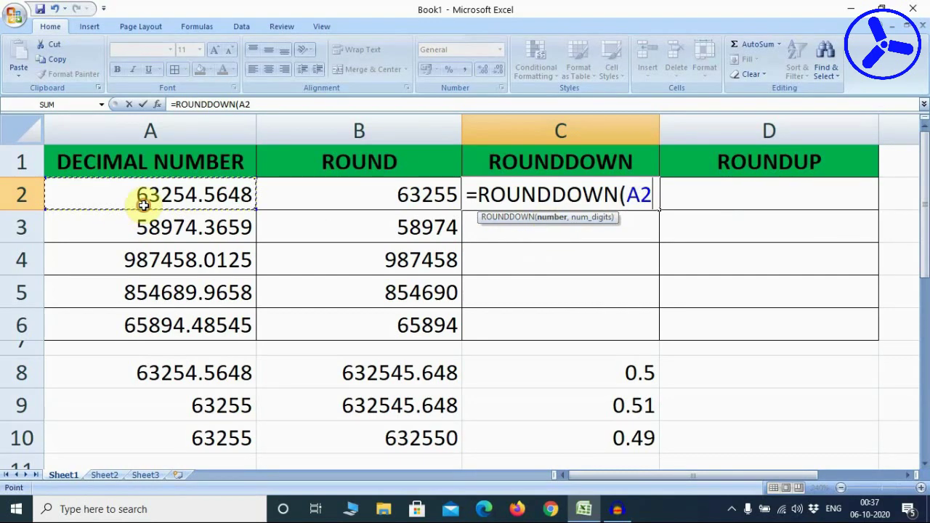
text(,)
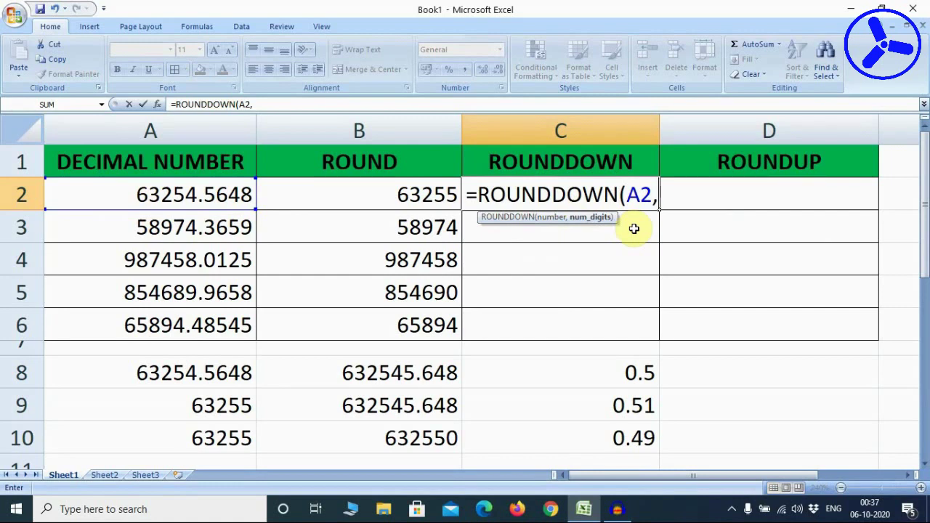
text(2)
text())
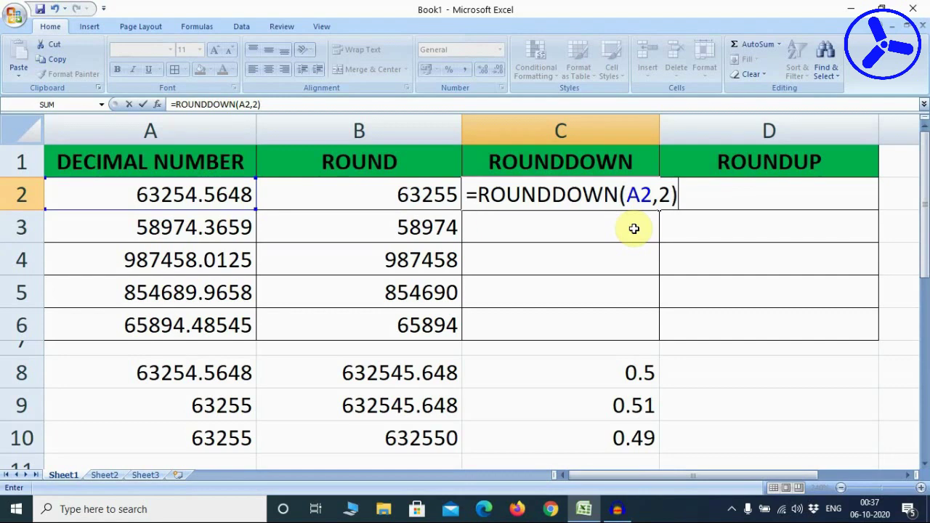
key(Return)
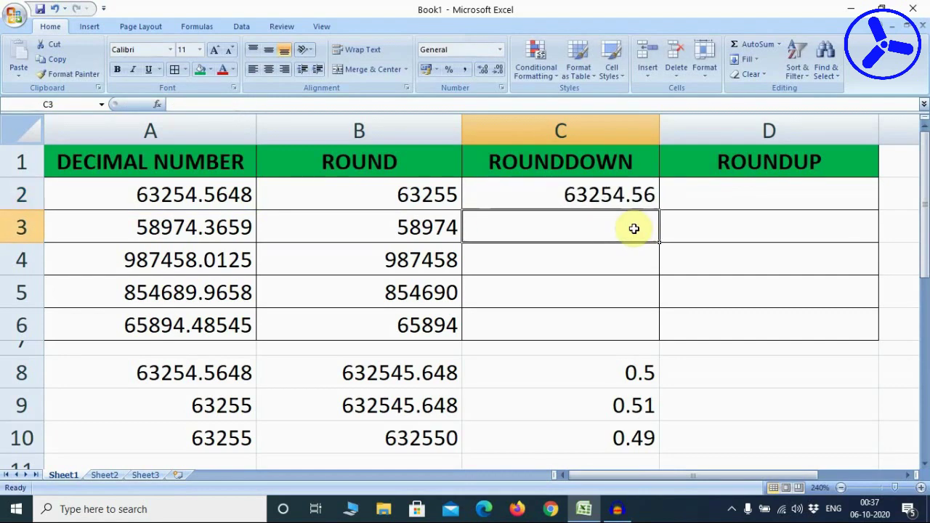
Step: Change the C2 formula to =ROUNDDOWN(A2,0) so it shows 63254
click(595, 195)
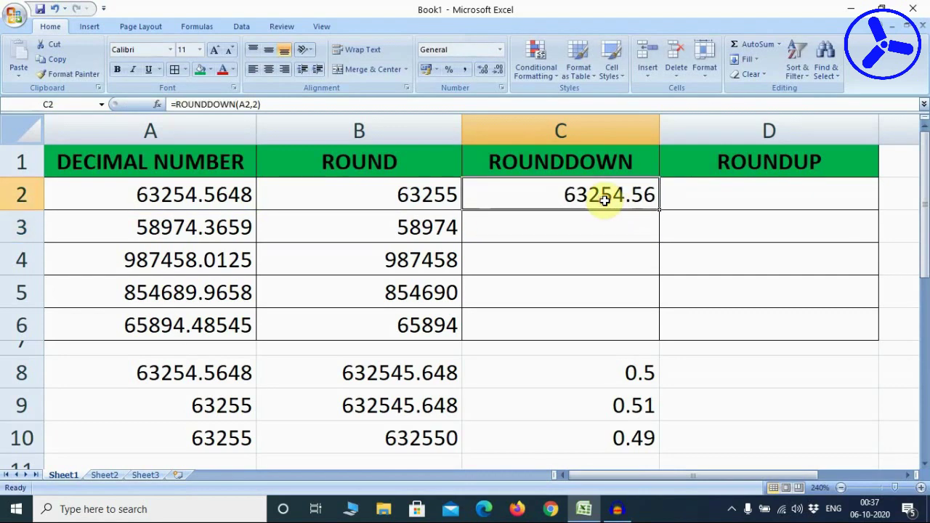
click(260, 105)
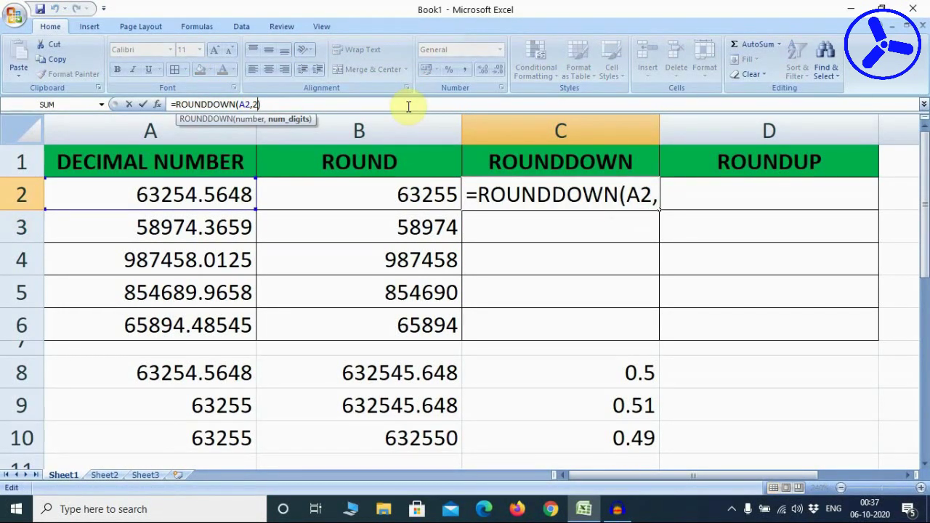
key(BackSpace)
text(0)
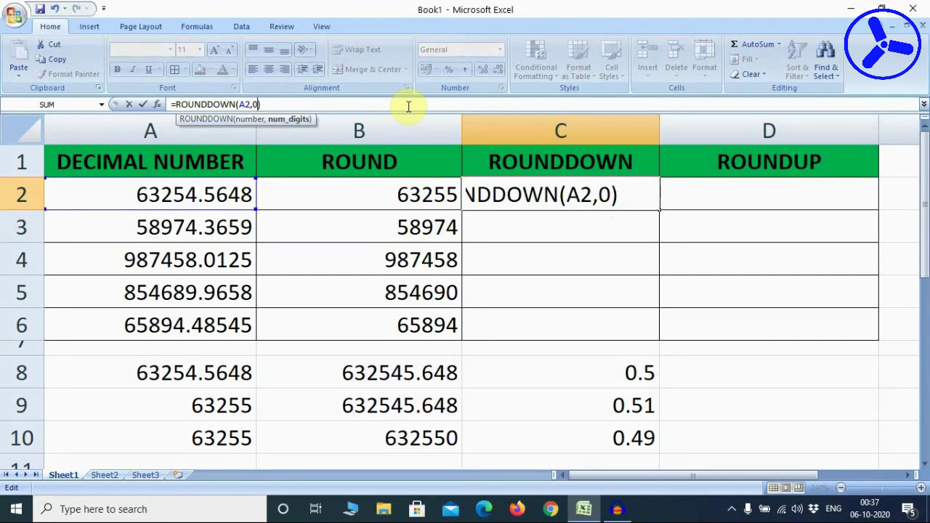
key(Return)
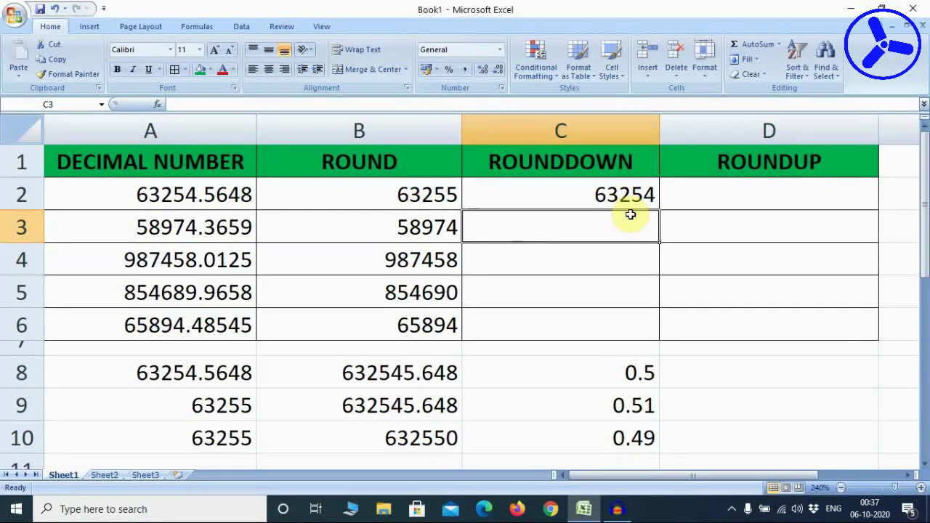
click(622, 191)
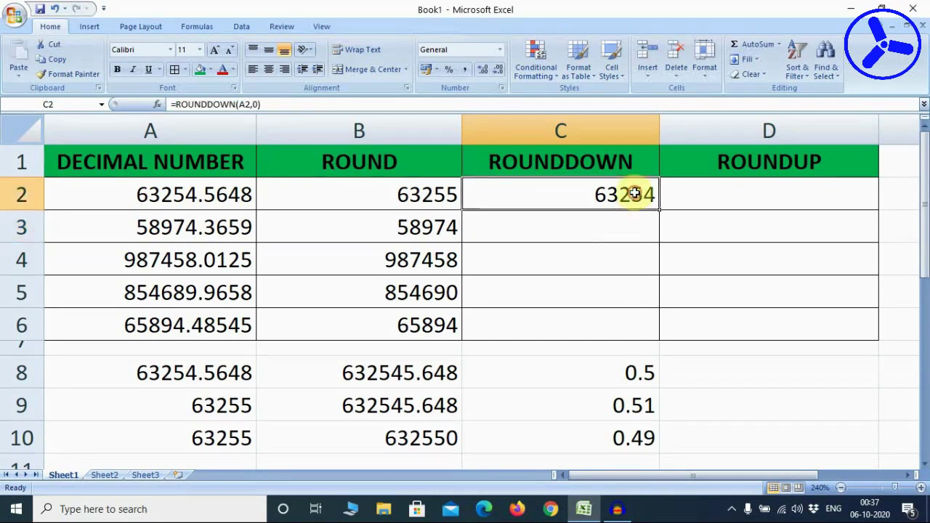
Step: Fill the ROUNDDOWN formula down to C6, giving 63254, 58974, 987458, 854689 and 65894
drag(659, 210, 655, 333)
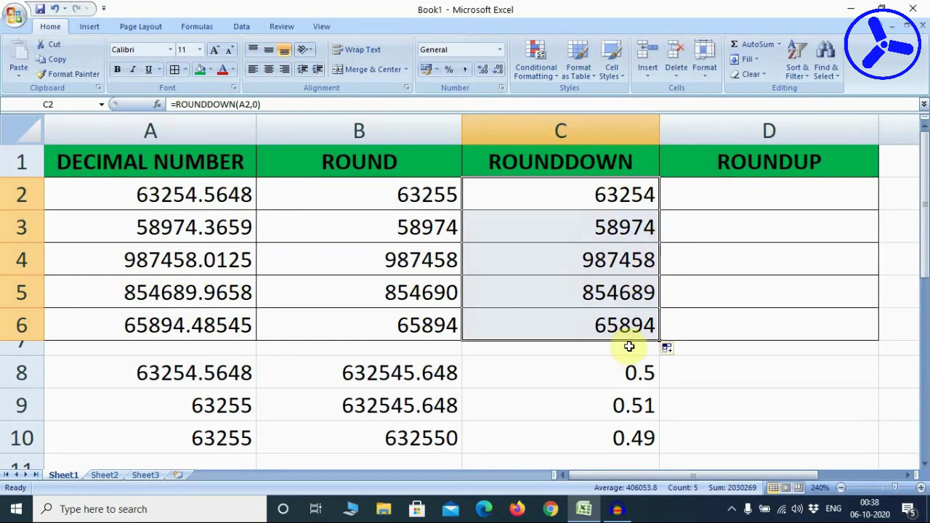
click(784, 204)
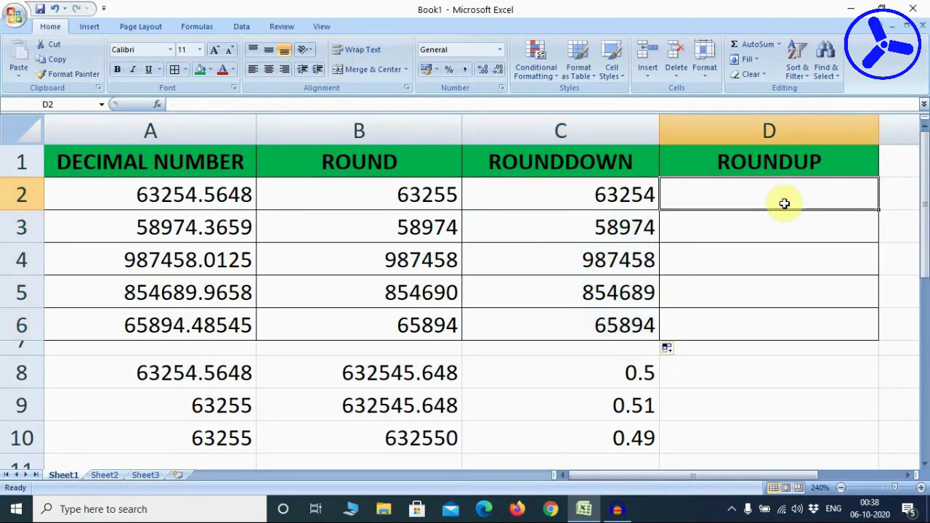
Step: Enter =ROUNDUP(A2,2) in D2, showing 63254.57
text(=)
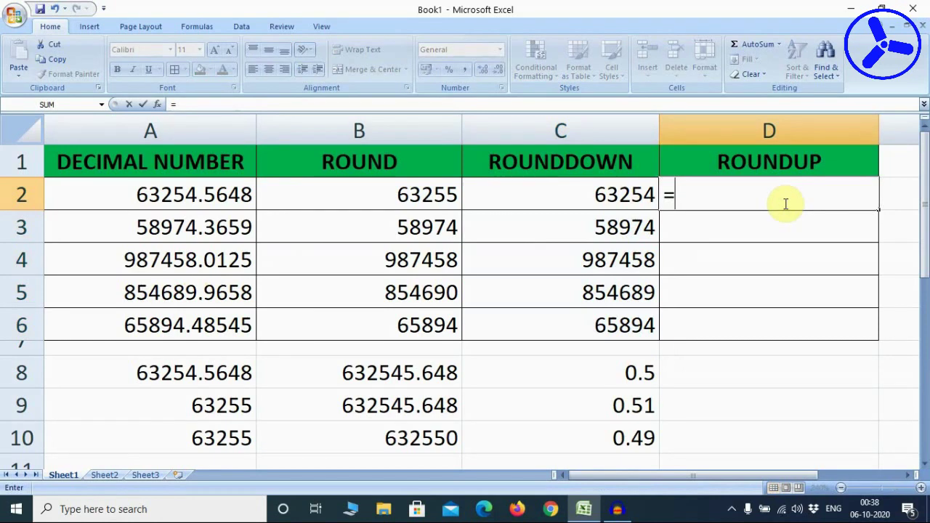
text(ROUND)
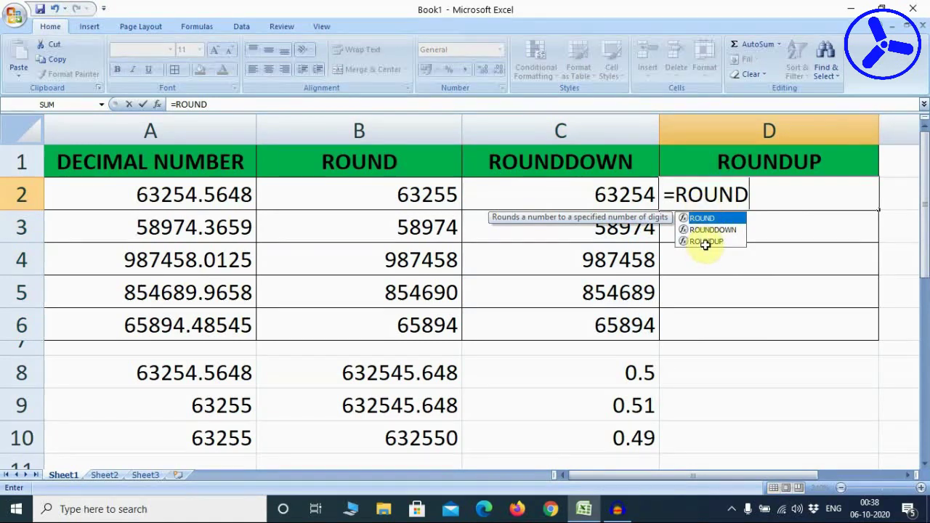
key(Down)
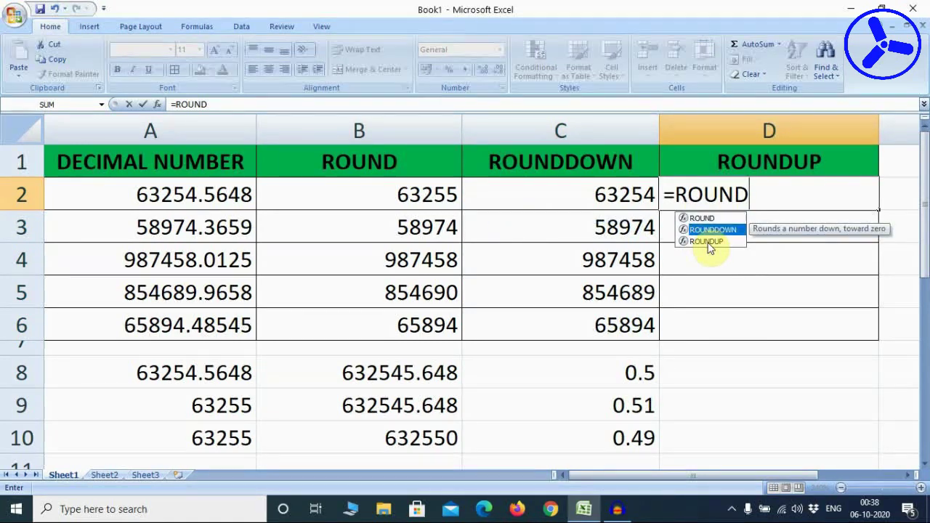
key(Down)
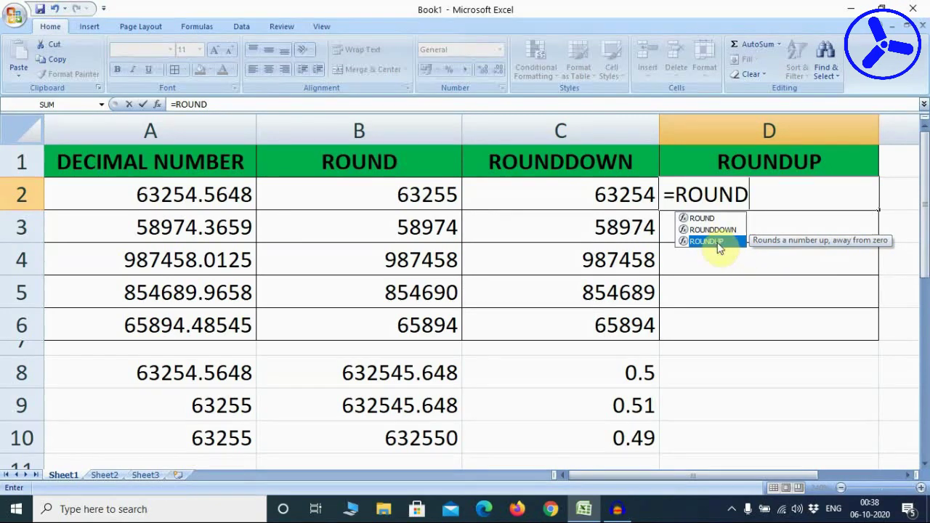
double_click(718, 247)
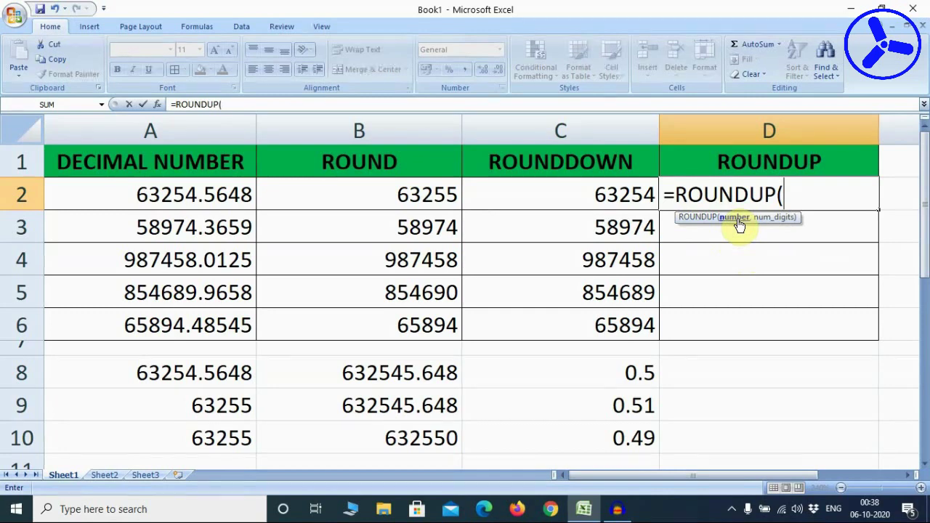
click(196, 201)
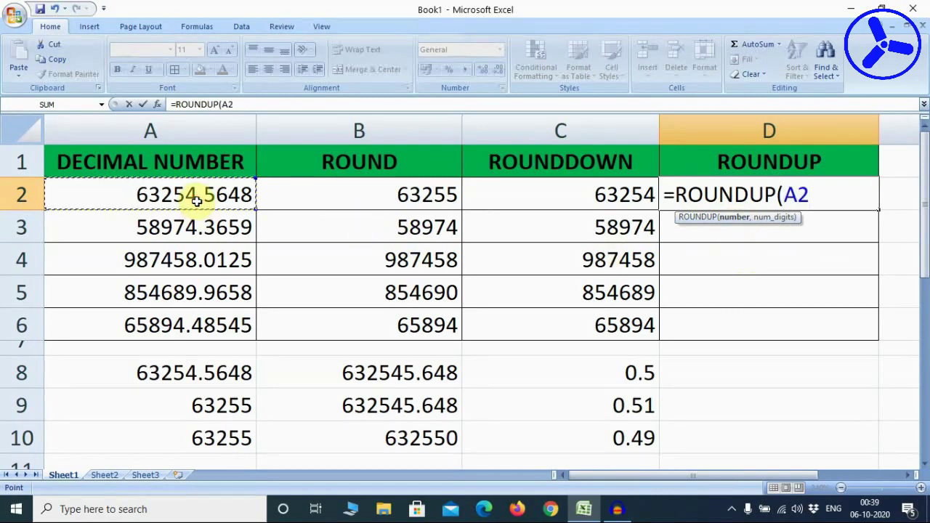
text(,)
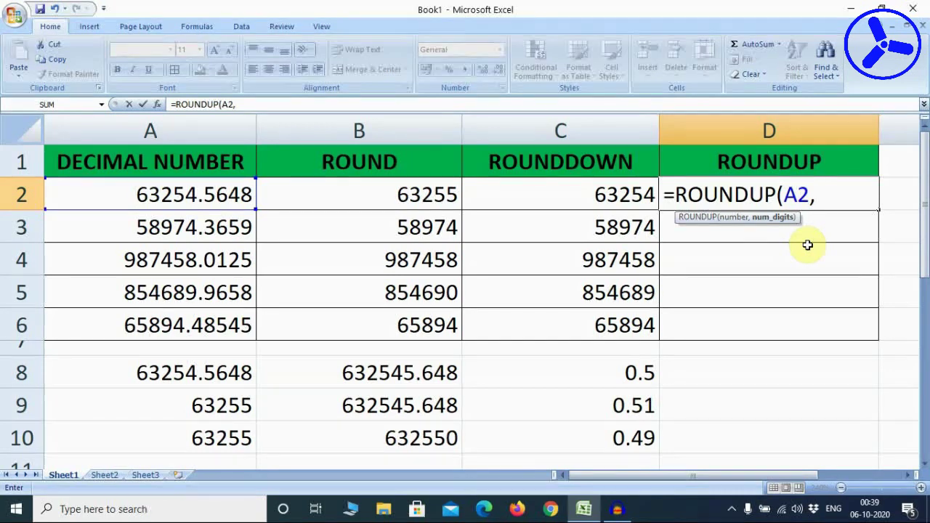
text(2))
key(Return)
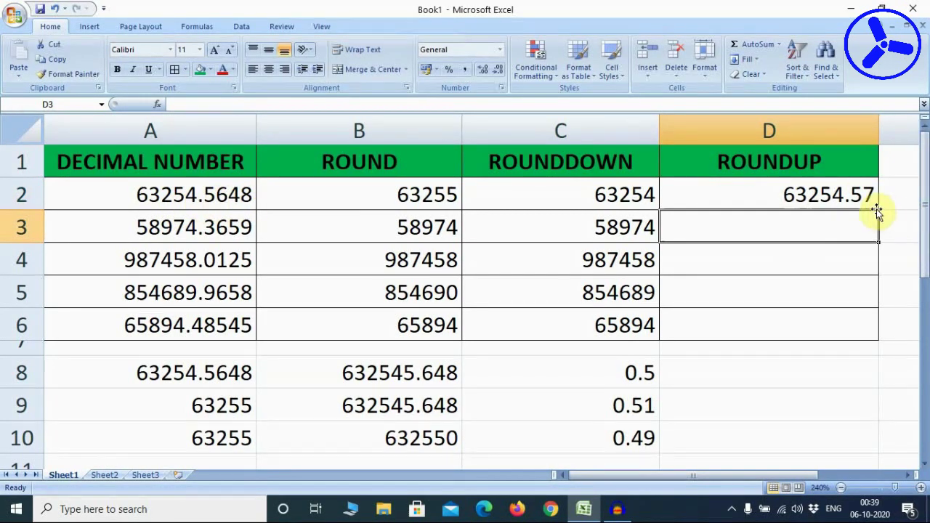
click(856, 195)
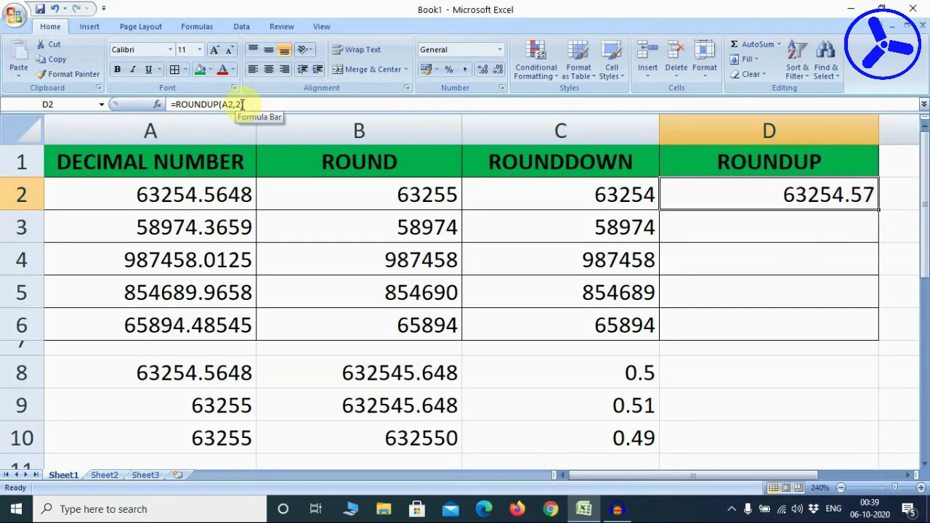
Step: Change the D2 ROUNDUP formula to round A2 up to a whole number, showing 63255
click(244, 104)
key(BackSpace)
text(0)
key(Return)
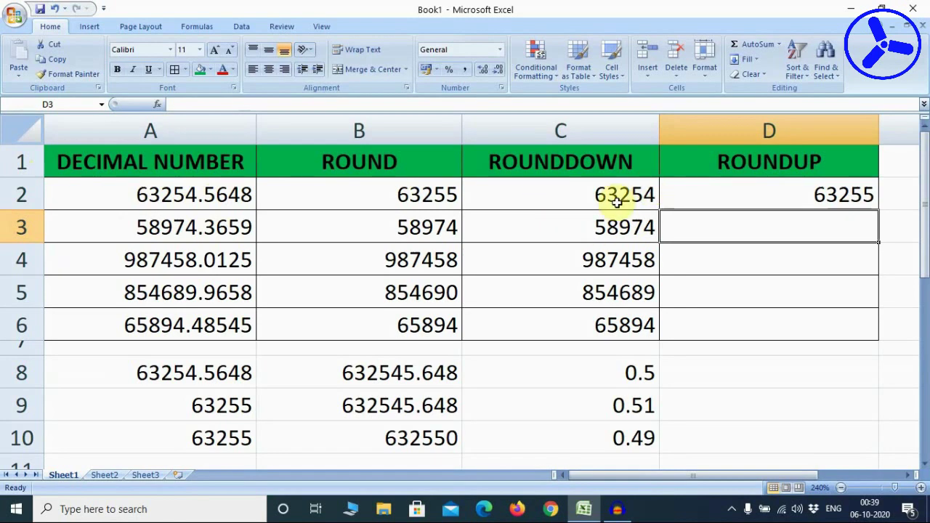
click(774, 188)
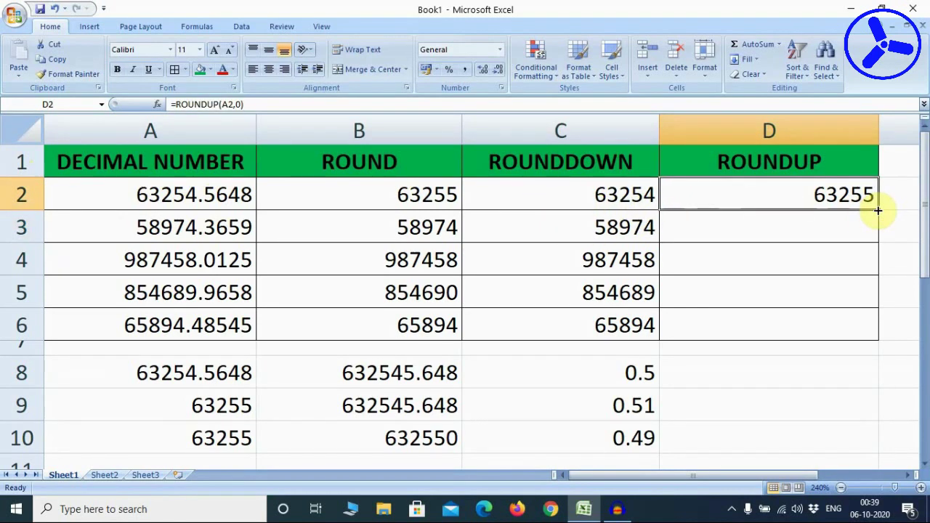
Step: Fill the ROUNDUP formula down to D6, giving 63255, 58975, 987459, 854690 and 65895
drag(878, 210, 878, 333)
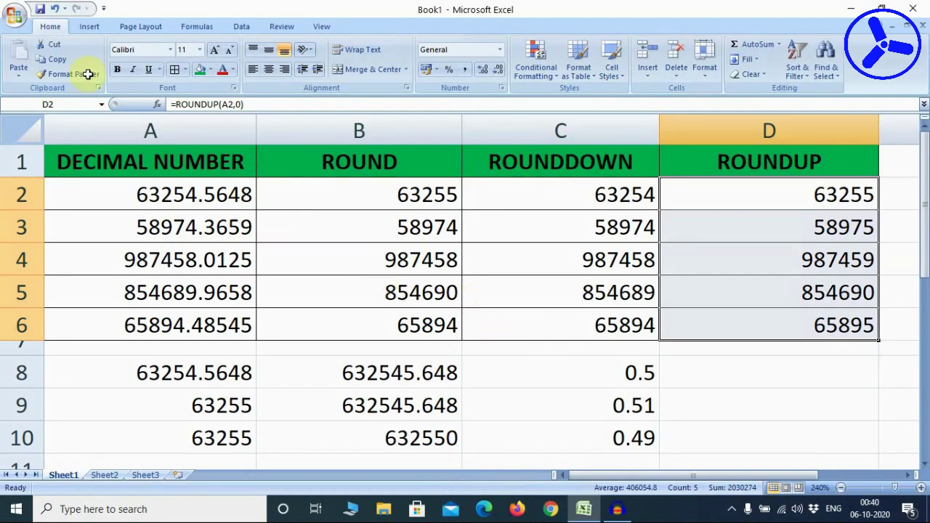
click(11, 22)
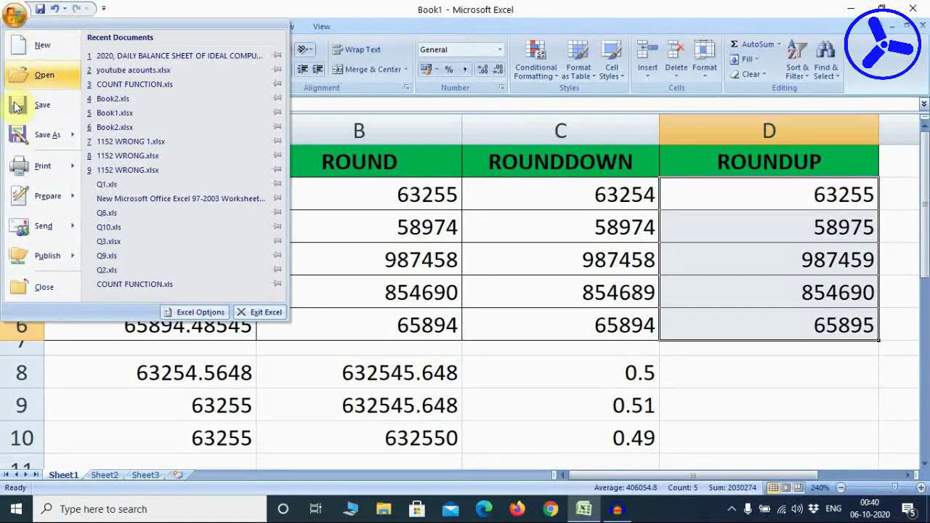
mouse_move(48, 135)
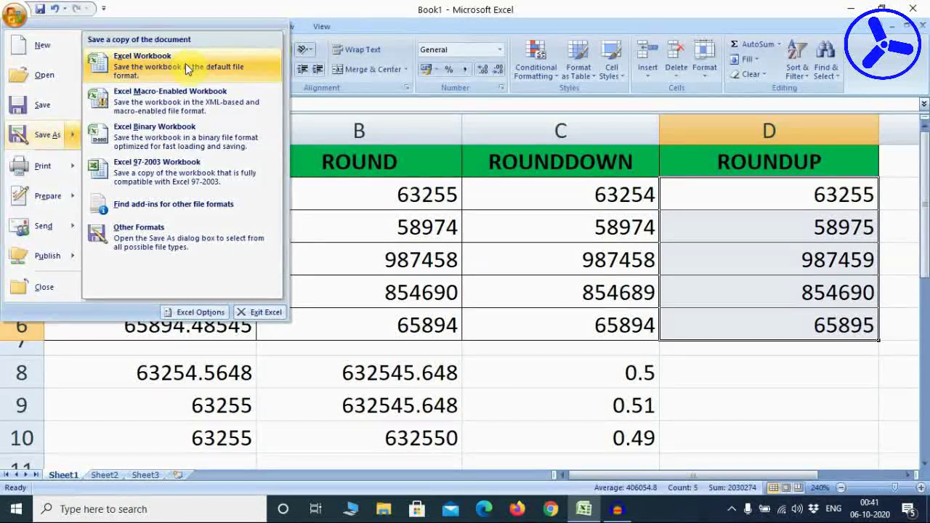
Step: Save the workbook to the Desktop as ROUND in Excel 97-2003 format
click(131, 177)
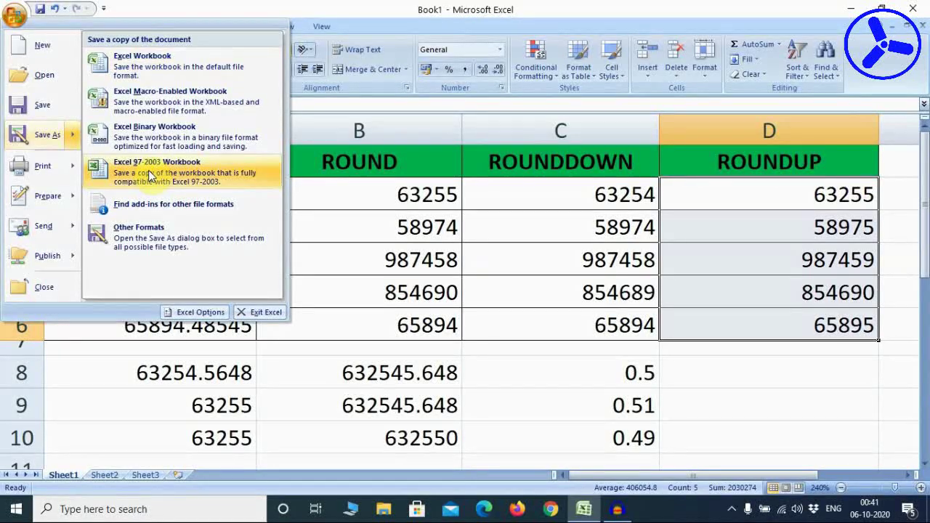
key(Escape)
key(Escape)
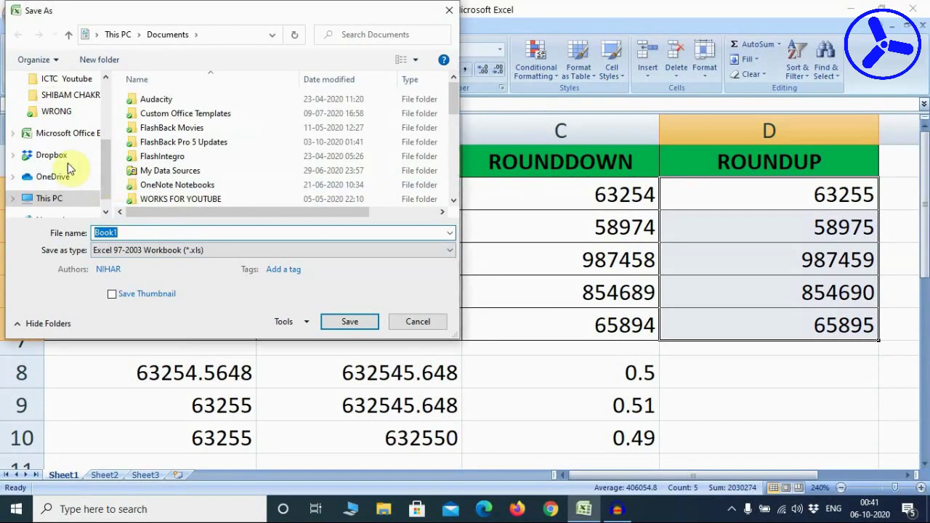
drag(111, 178, 102, 80)
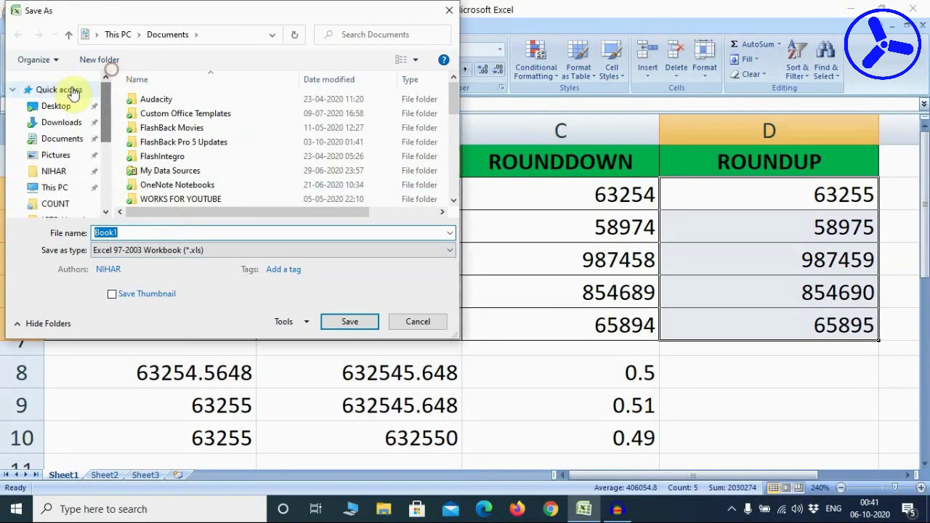
click(51, 109)
double_click(138, 233)
text(ROUND)
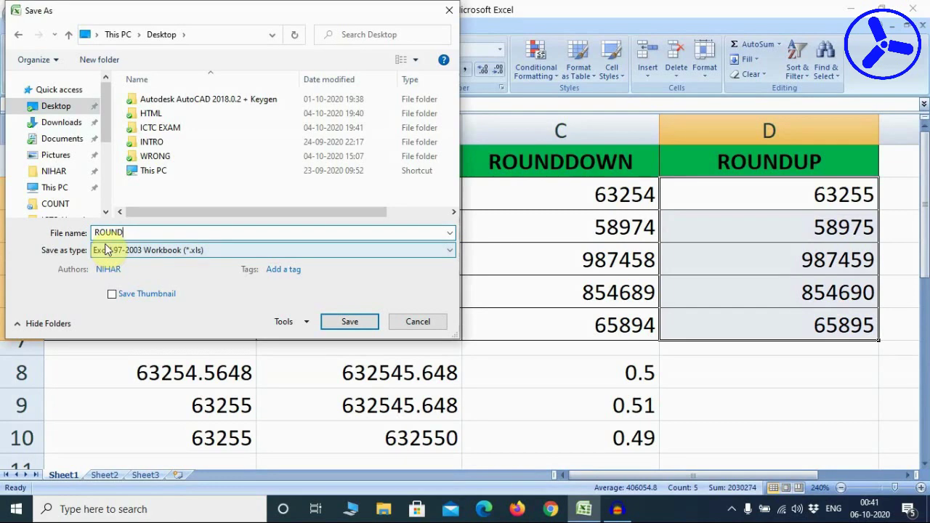
click(350, 322)
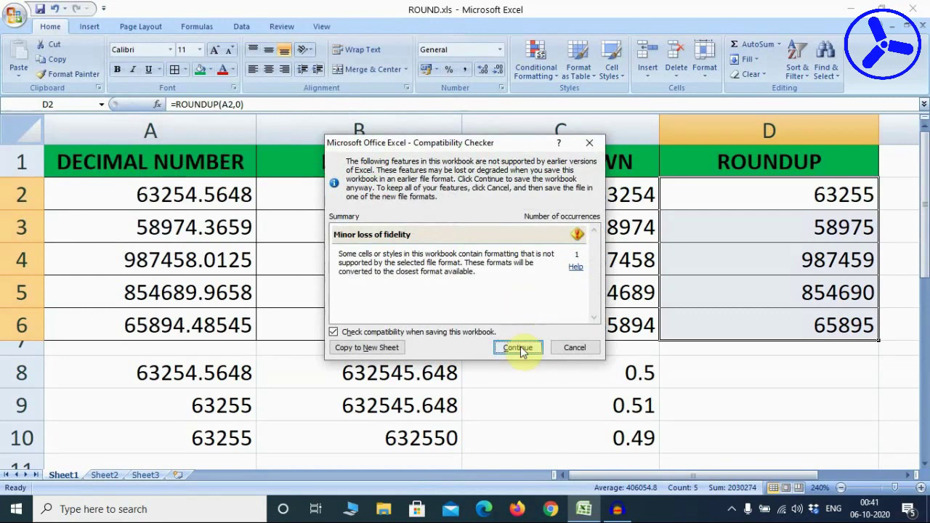
Step: Accept the compatibility warning so the workbook saves as ROUND.xls
click(519, 348)
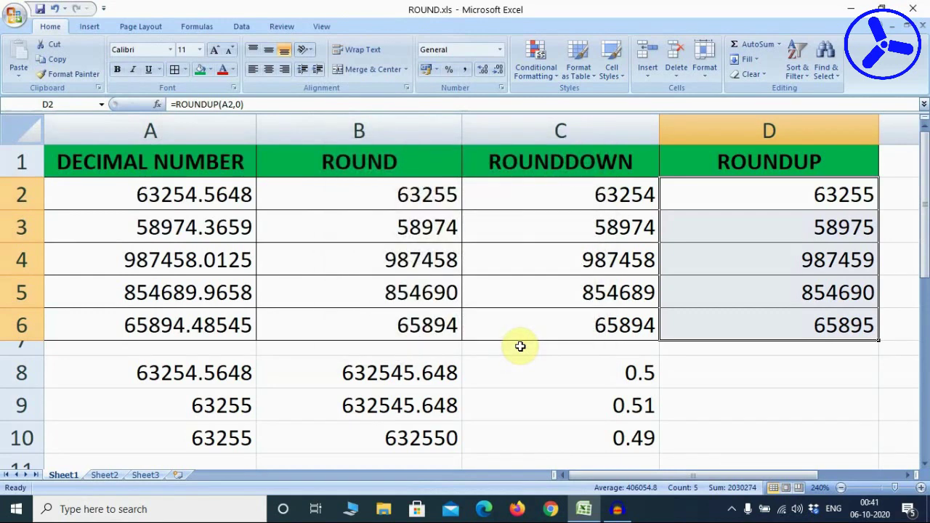